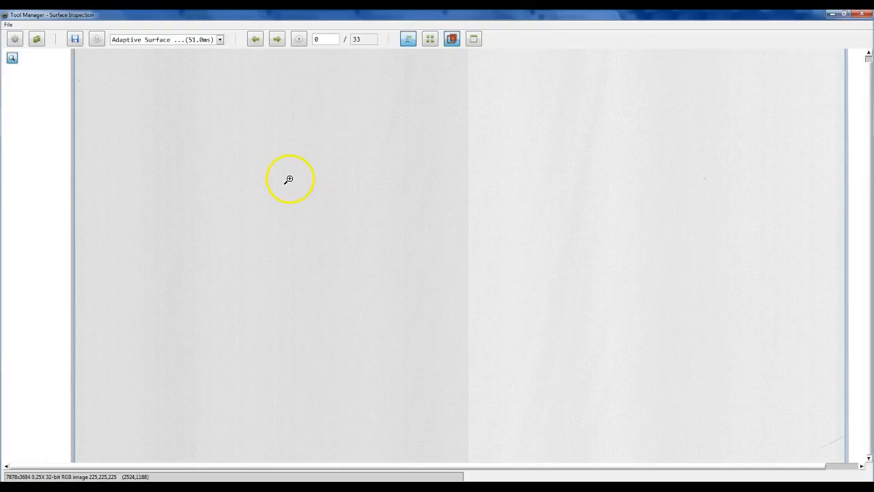
Open the Classifier Configuration of the Adaptive Surface Inspection tool.
click(178, 41)
click(176, 75)
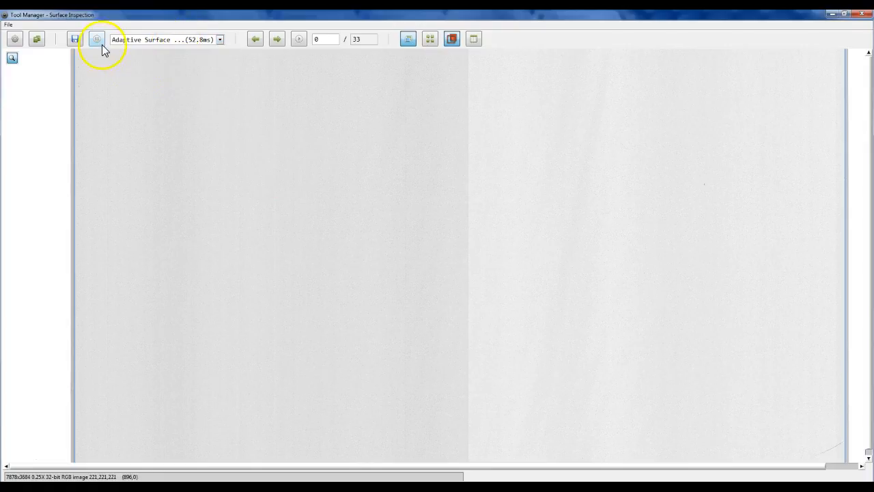
click(99, 43)
drag(441, 120, 430, 38)
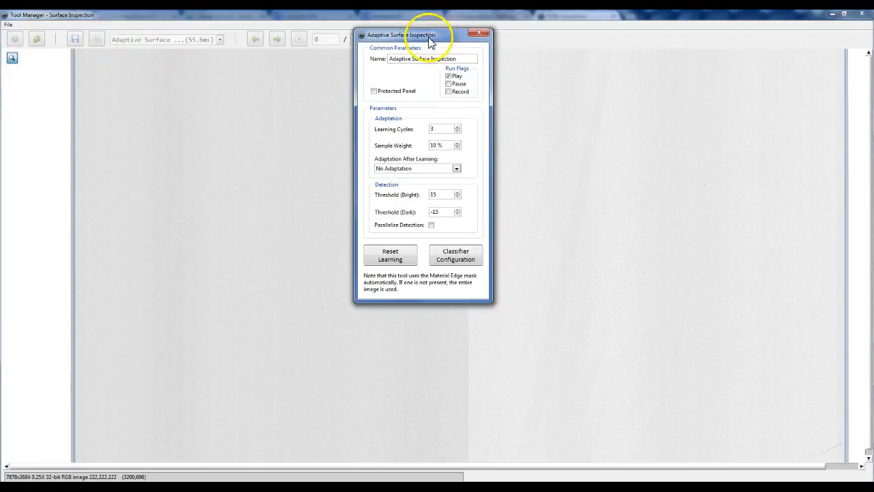
click(459, 258)
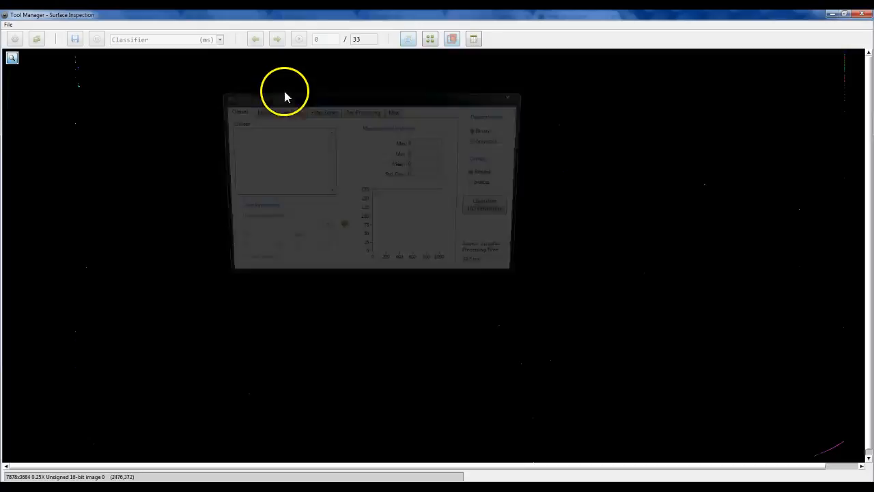
drag(267, 98, 305, 57)
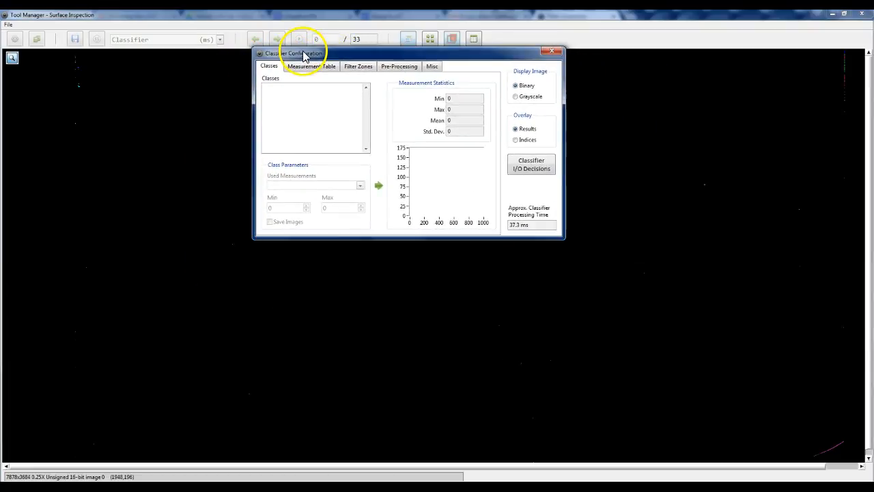
Add a new classifier class named "defecttest".
right_click(307, 97)
click(320, 95)
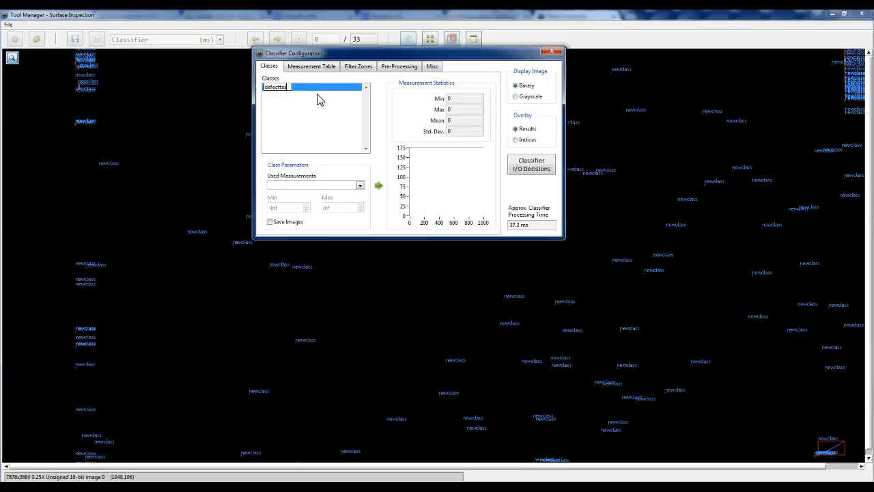
drag(313, 52, 273, 32)
Add Area as a used measurement for the defecttest class.
click(289, 171)
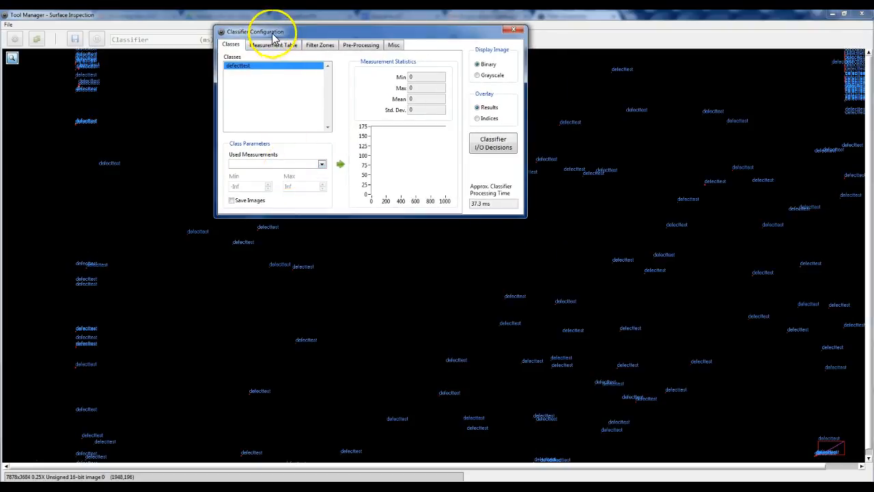
right_click(287, 166)
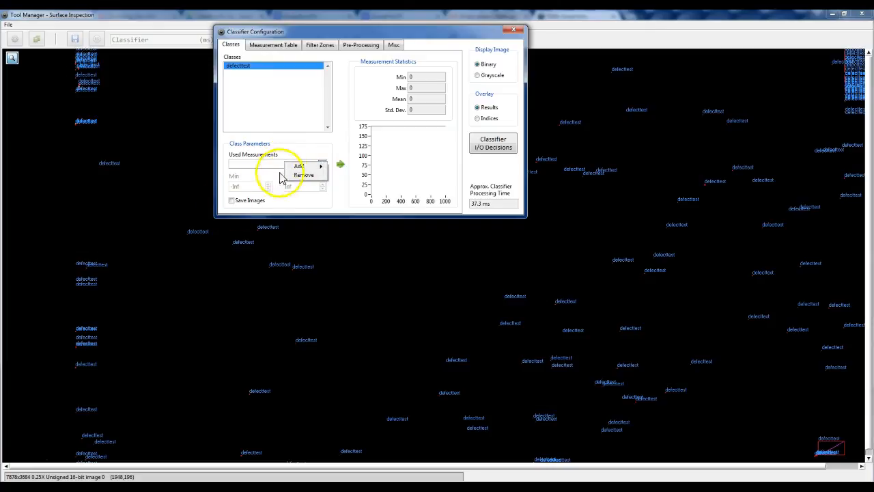
mouse_move(300, 166)
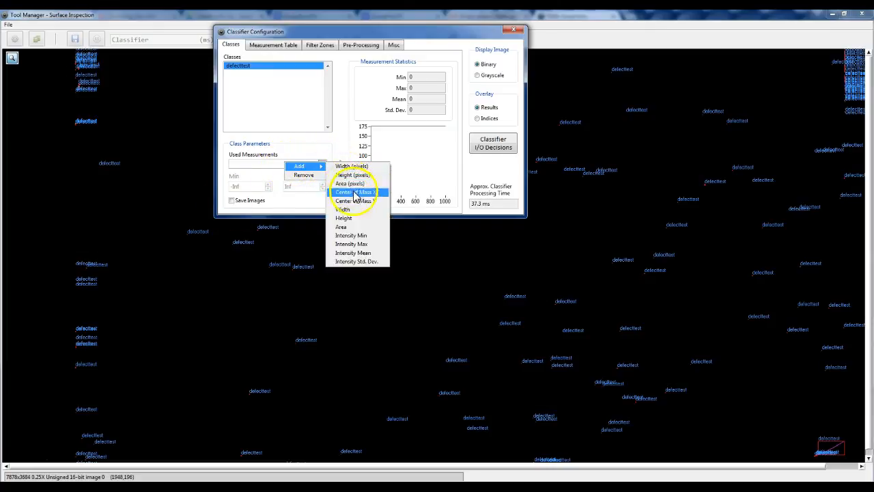
click(356, 227)
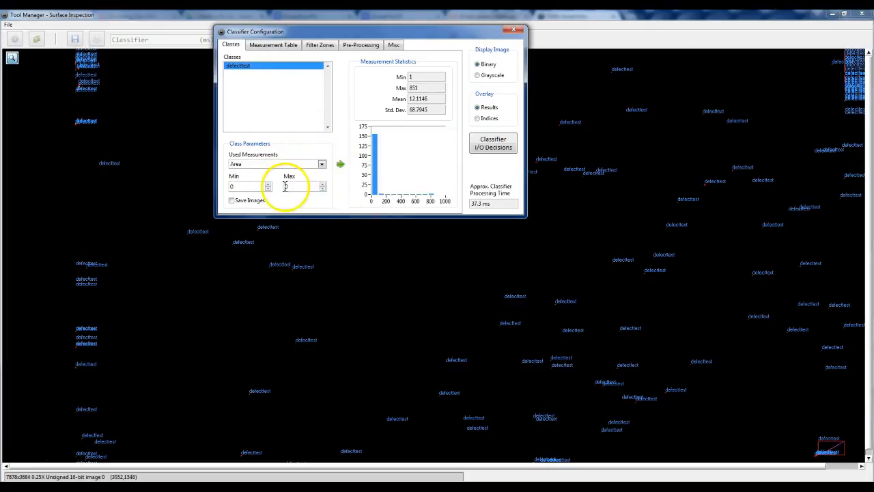
Set the Area limits of the defecttest class to a minimum of 1 and a maximum of 14.
drag(307, 35, 359, 79)
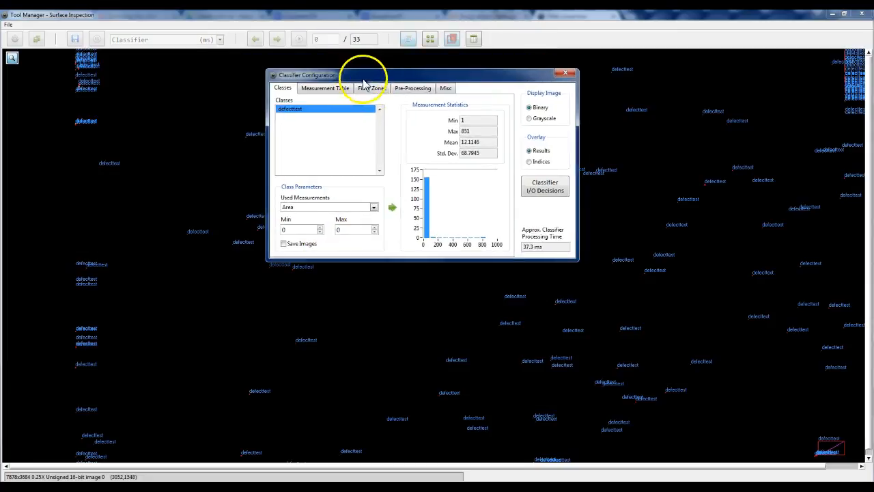
click(320, 227)
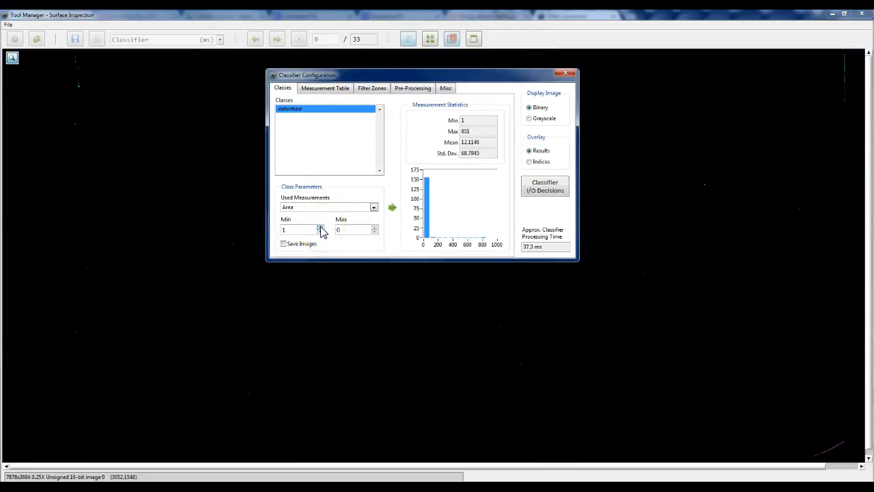
click(375, 228)
click(374, 228)
click(375, 228)
click(375, 228)
click(374, 228)
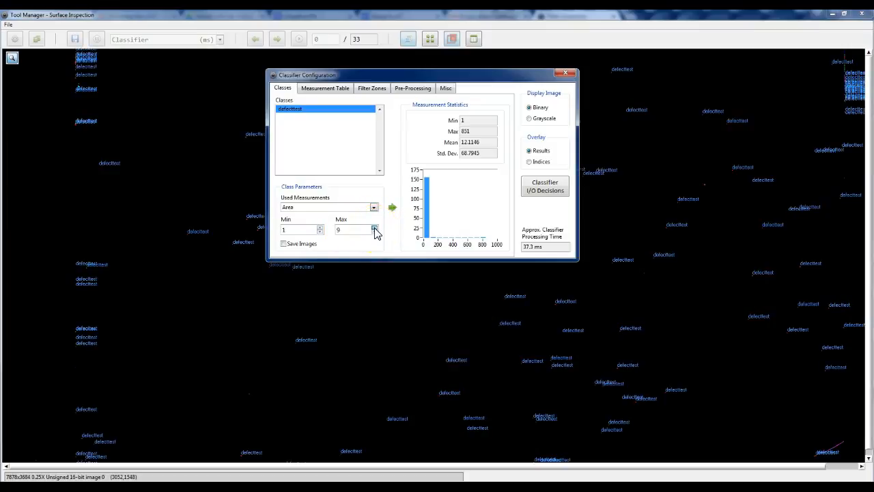
Examine the Area measurement's statistics and histogram alongside the labelled defects in the image.
drag(371, 74, 237, 35)
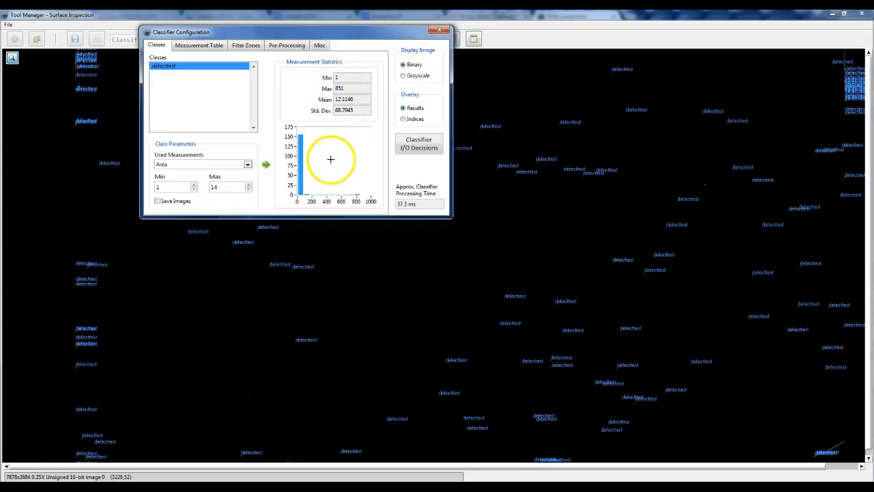
drag(323, 34, 442, 54)
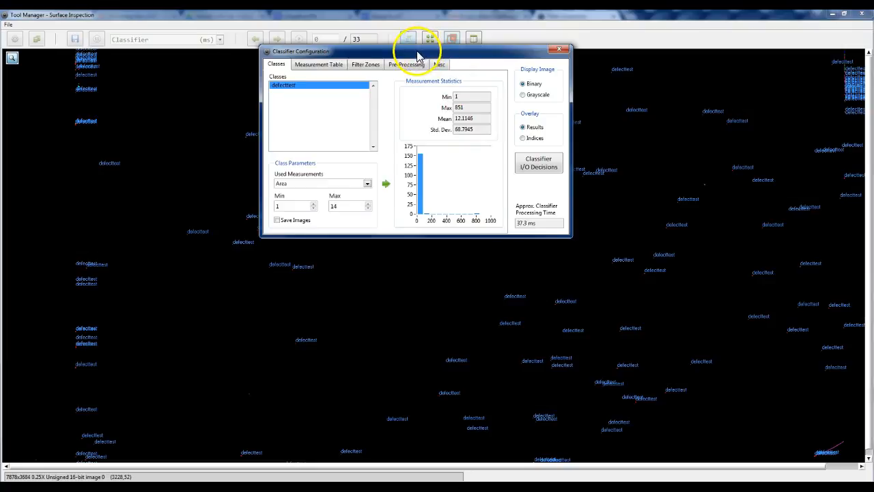
drag(416, 53, 396, 49)
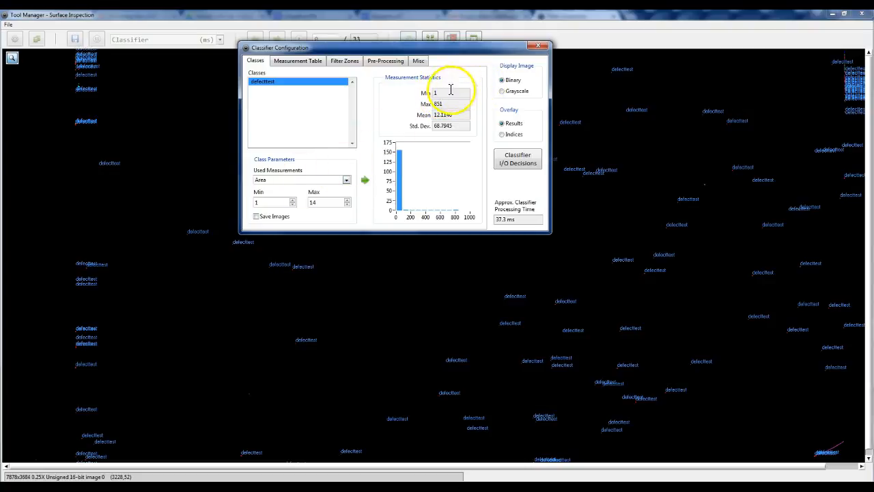
drag(420, 51, 326, 96)
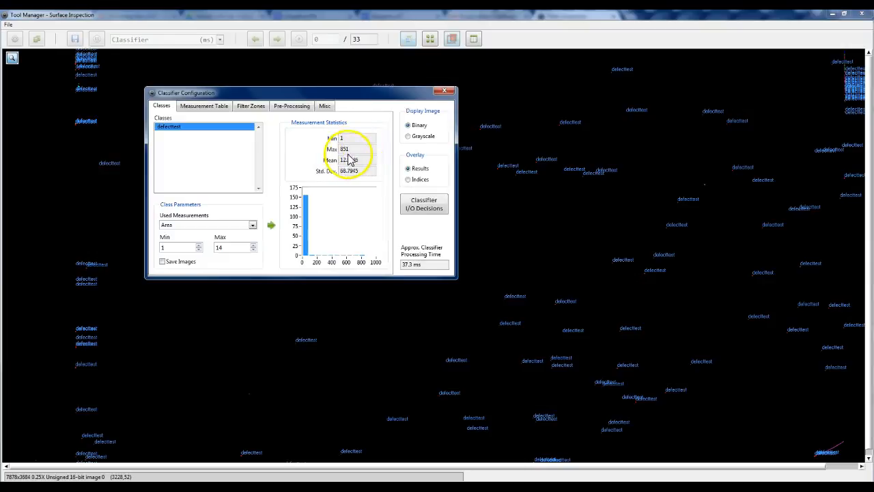
drag(347, 88, 362, 73)
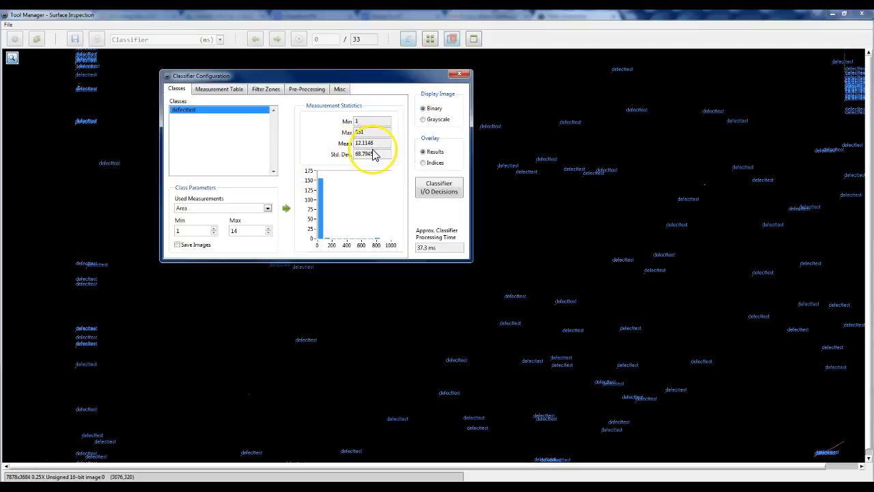
drag(381, 77, 414, 69)
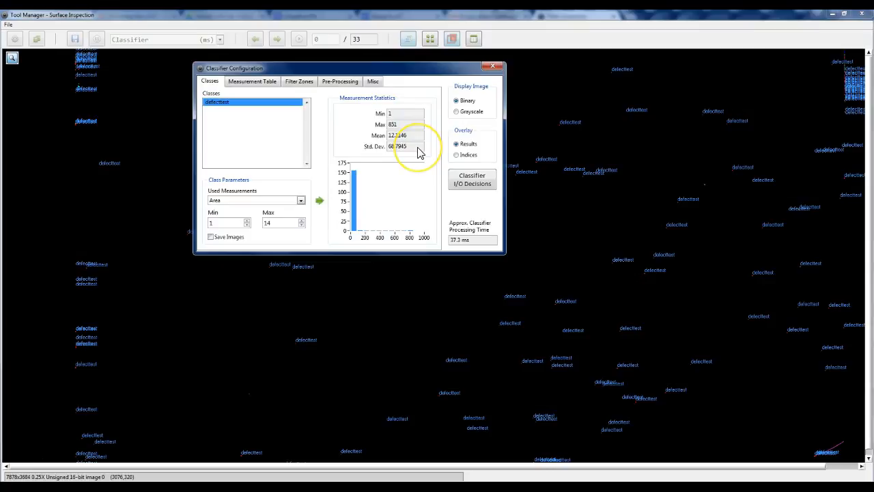
drag(374, 67, 449, 96)
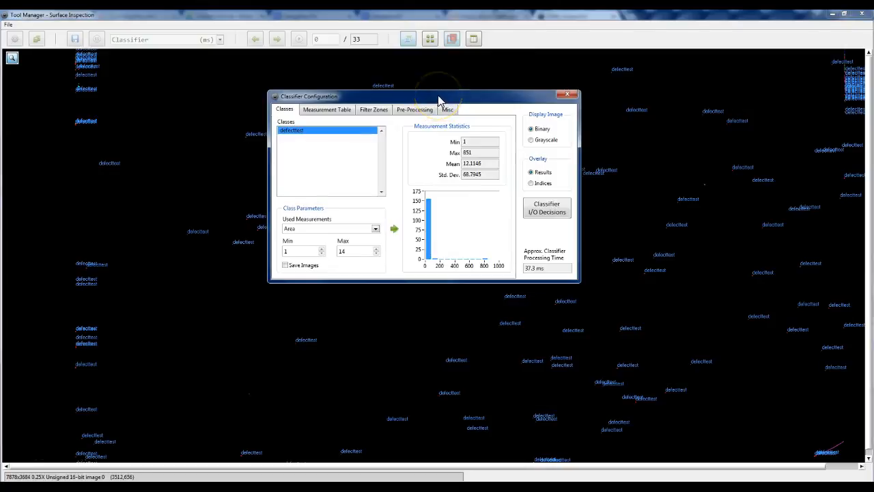
drag(439, 100, 416, 86)
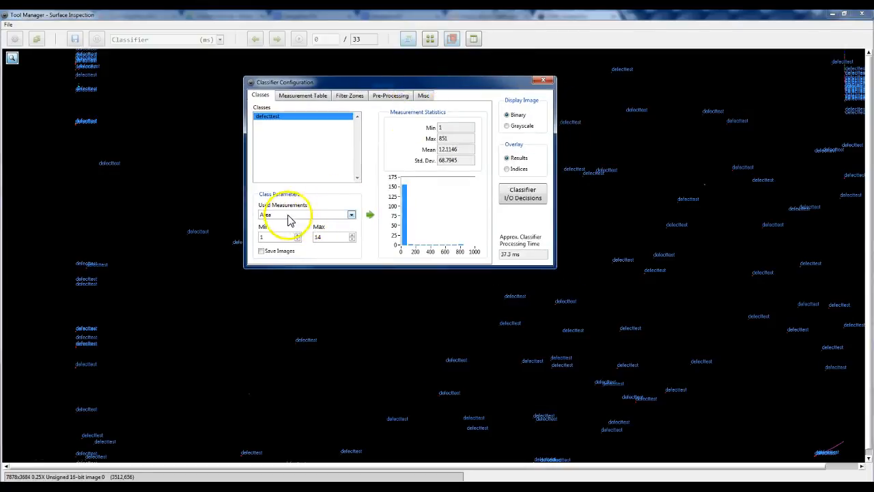
Add Center of Mass X as a second used measurement for the defecttest class.
mouse_move(403, 80)
mouse_down()
mouse_move(359, 66)
mouse_move(395, 68)
mouse_up()
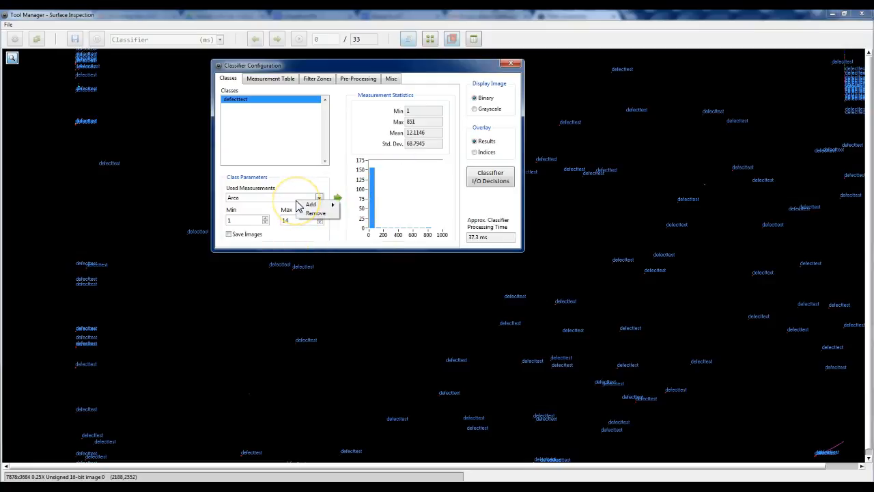
mouse_move(311, 204)
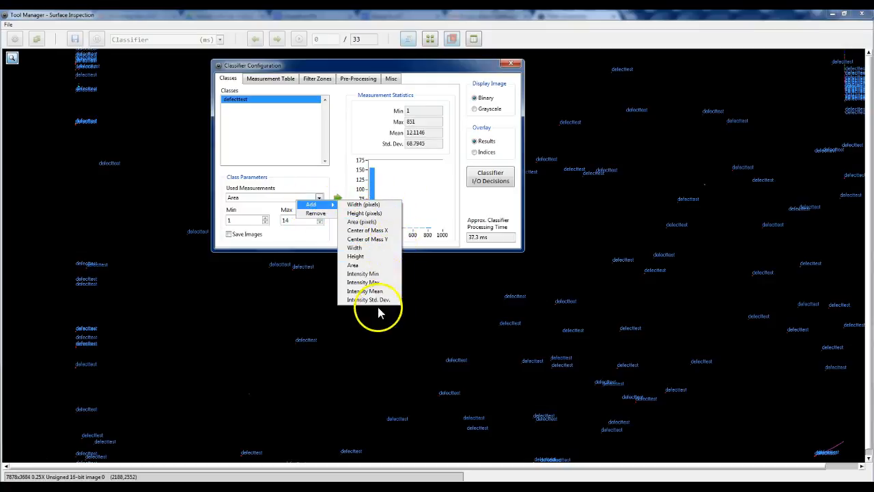
click(382, 231)
Set the Center of Mass X limits to a minimum of 2000 and a maximum of 8000.
drag(348, 70, 349, 132)
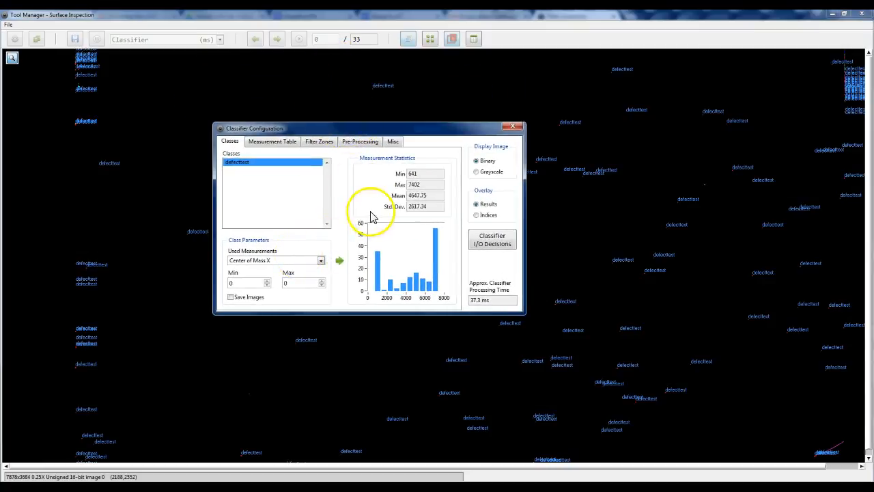
drag(383, 134, 384, 114)
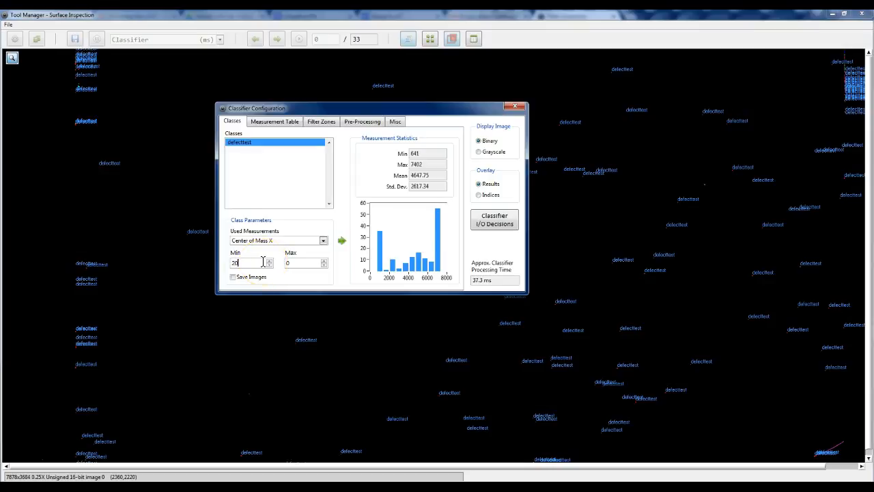
click(301, 264)
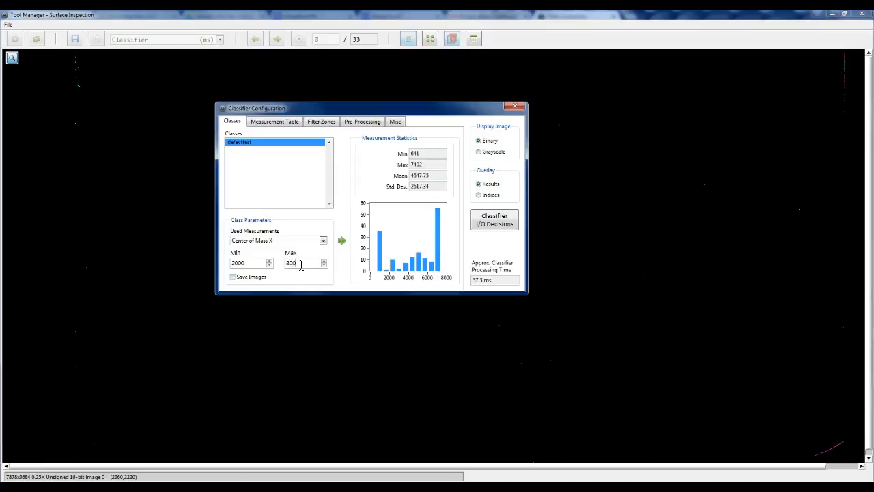
Examine where defecttest labels fall across the image and review the class's used measurements and classifier processing time.
drag(315, 112, 283, 136)
drag(423, 136, 622, 143)
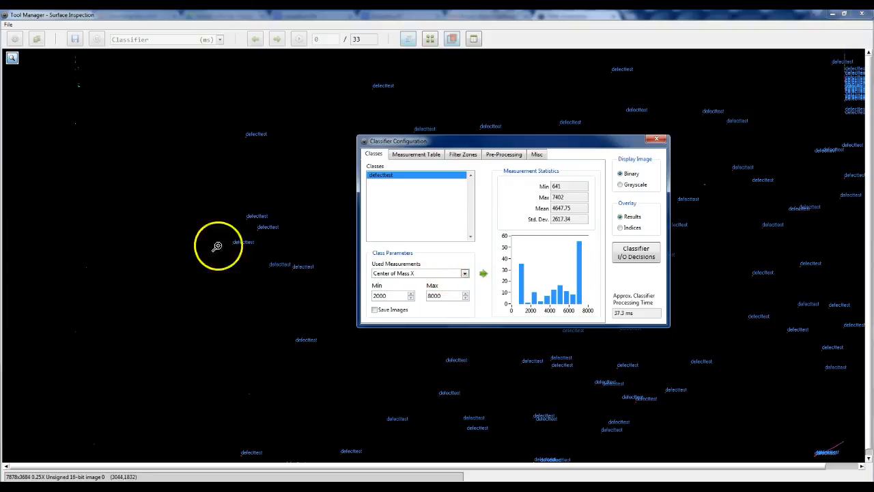
click(490, 135)
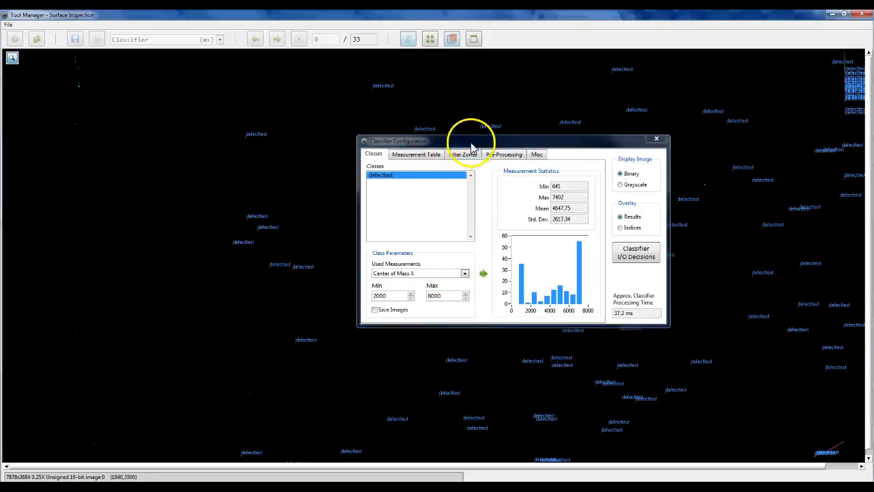
click(447, 273)
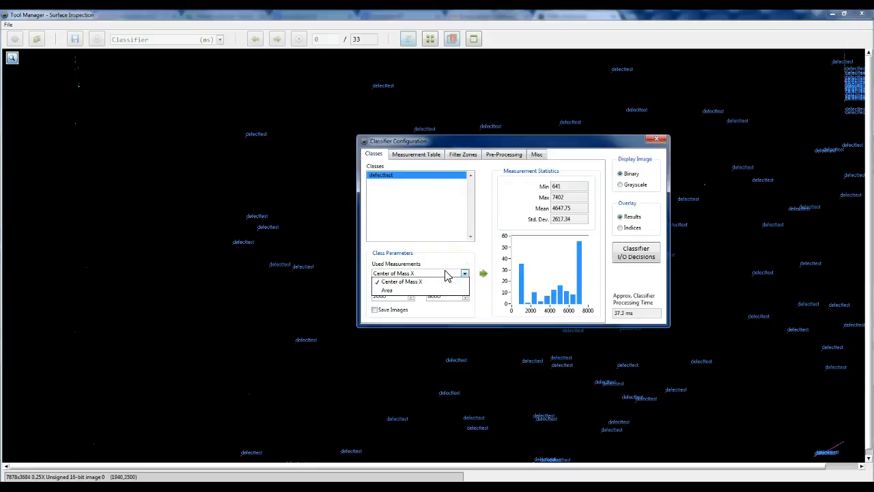
click(447, 275)
drag(426, 142, 317, 111)
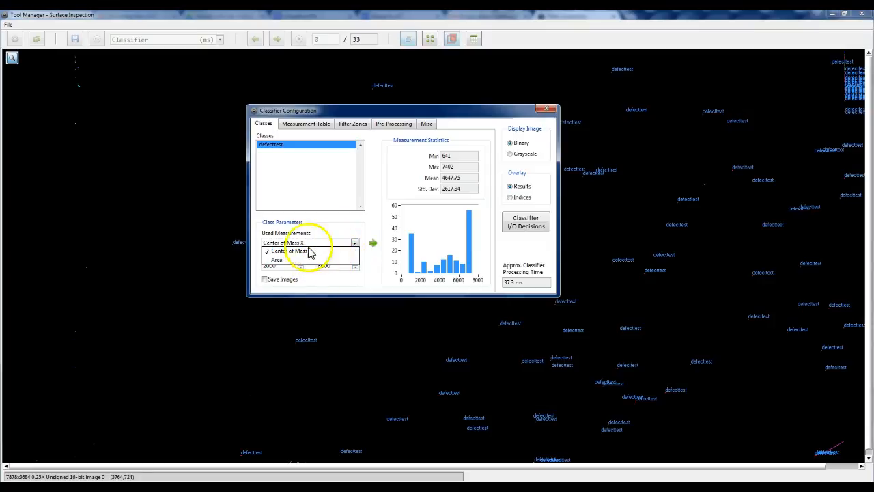
drag(364, 110, 233, 157)
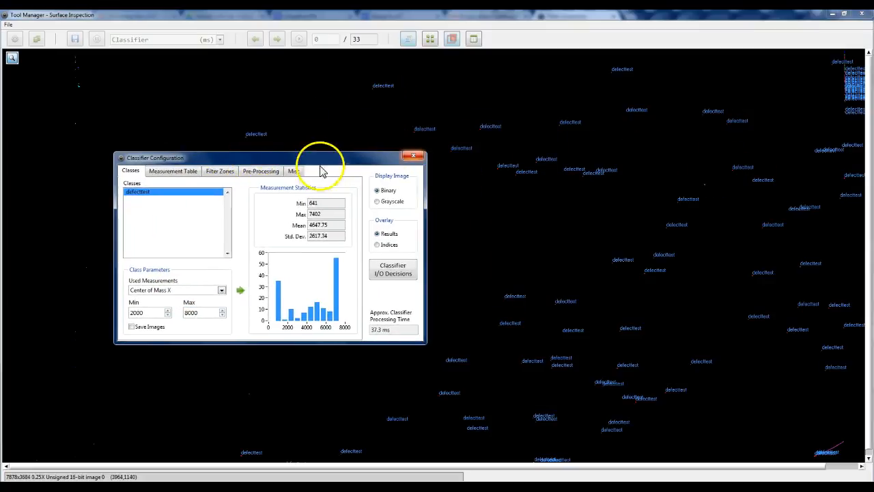
drag(322, 153, 433, 120)
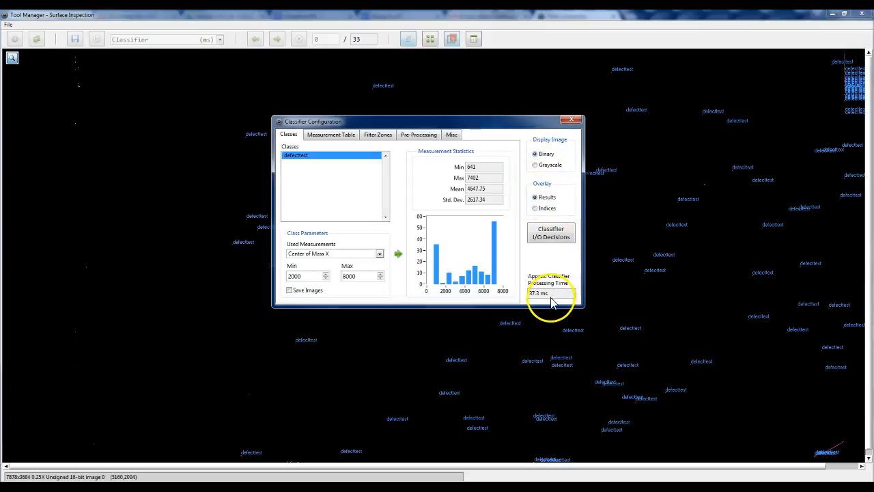
drag(530, 127, 615, 220)
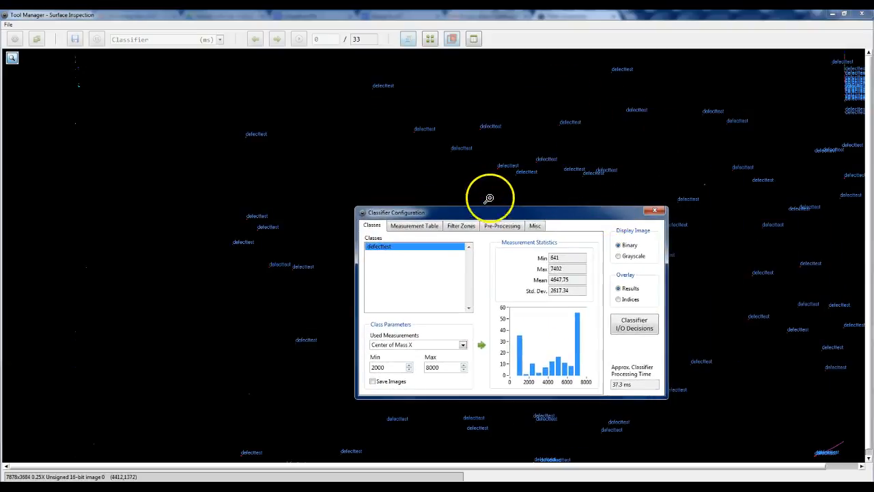
drag(474, 202, 437, 195)
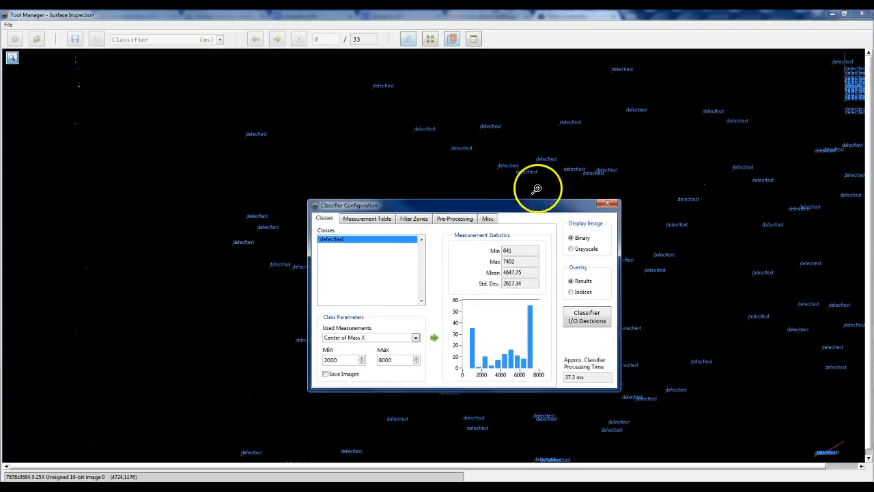
Switch the classifier's display image to Grayscale, keeping the configuration dialog clear of the labelled defects.
drag(539, 205, 441, 188)
click(519, 224)
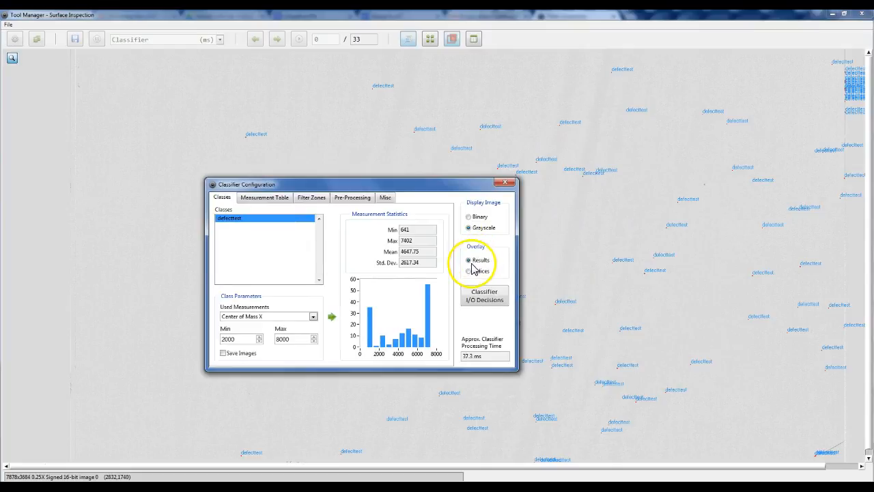
drag(457, 189, 557, 199)
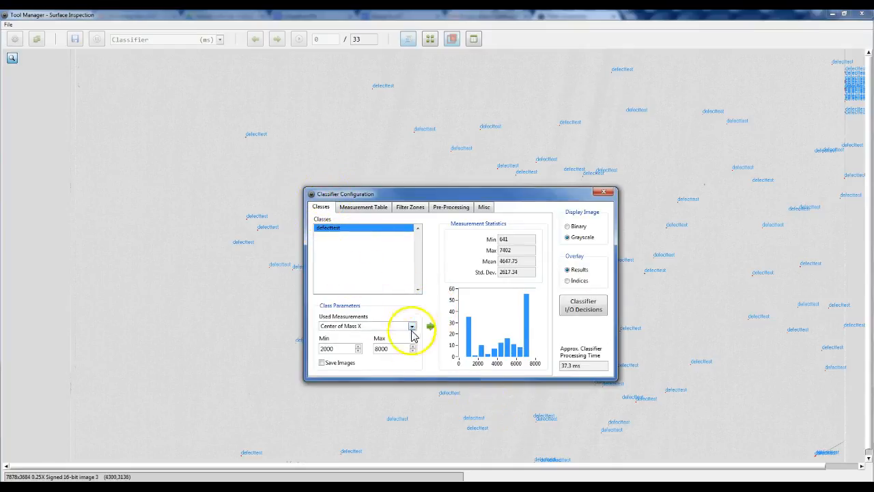
Preview the defect index numbers over the image and return the overlay to Results.
click(569, 281)
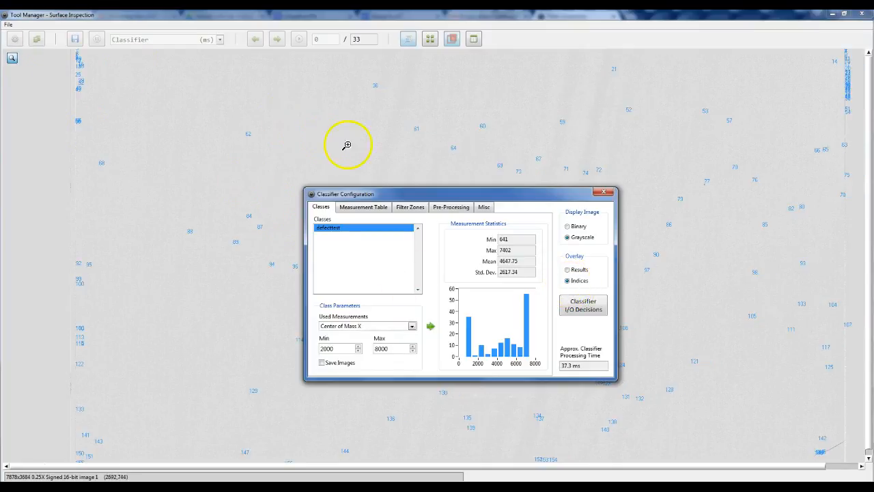
click(567, 270)
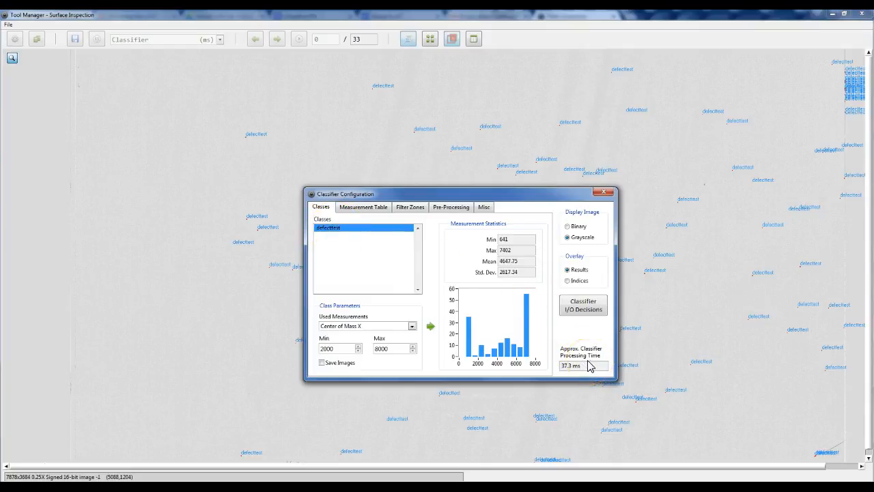
Examine the measurement table's per-defect rows and columns, including width, height, area and center of mass.
drag(483, 198, 477, 154)
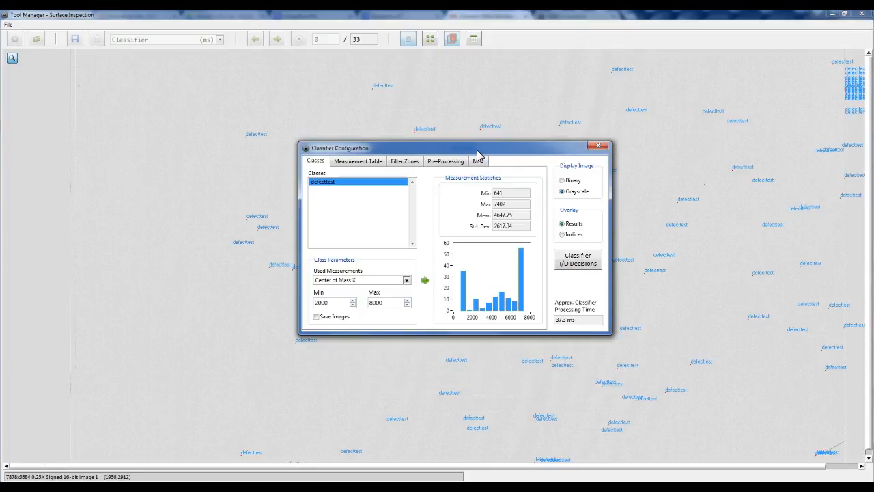
click(363, 167)
mouse_move(385, 328)
mouse_down()
mouse_move(347, 325)
mouse_move(437, 329)
mouse_move(497, 312)
mouse_move(383, 321)
mouse_up()
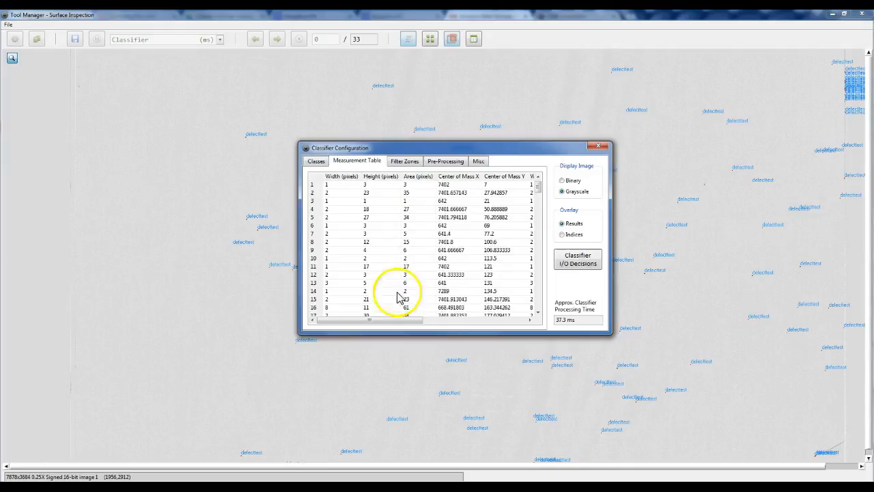
scroll(425, 250, down, 11)
scroll(430, 252, up, 11)
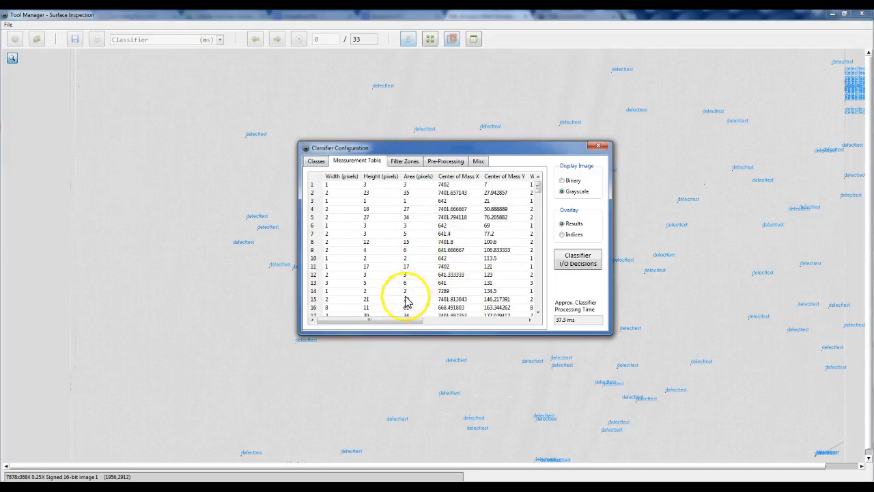
drag(398, 321, 367, 306)
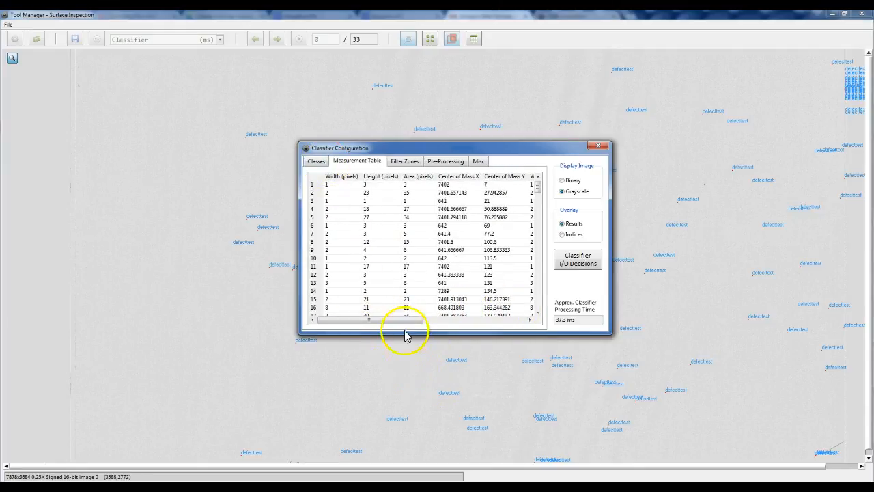
drag(404, 325, 367, 305)
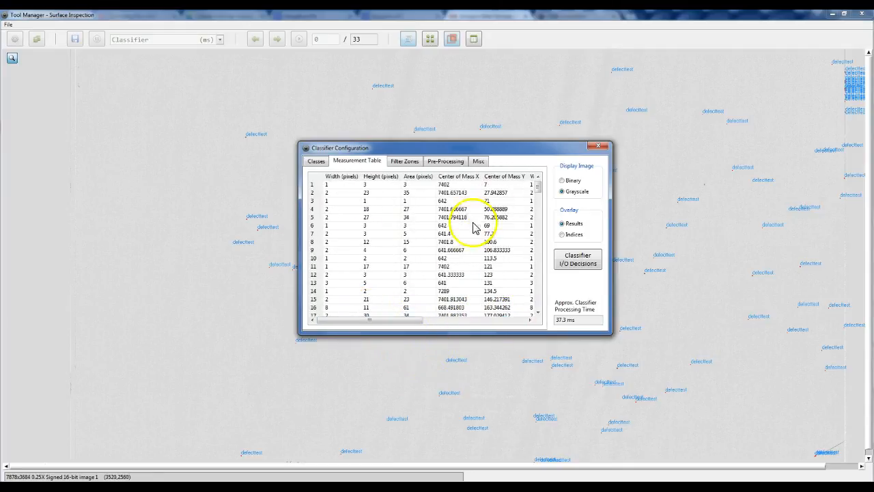
drag(415, 320, 335, 158)
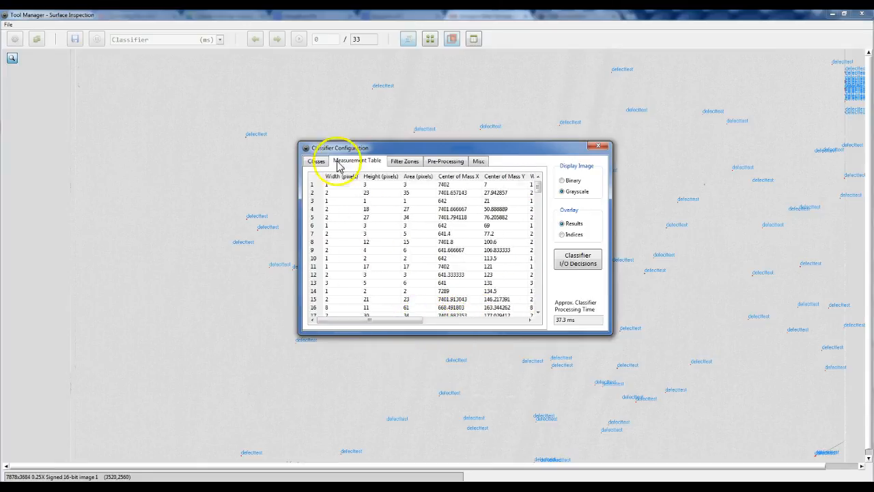
Review which measurements are available to add to the defecttest class.
click(316, 162)
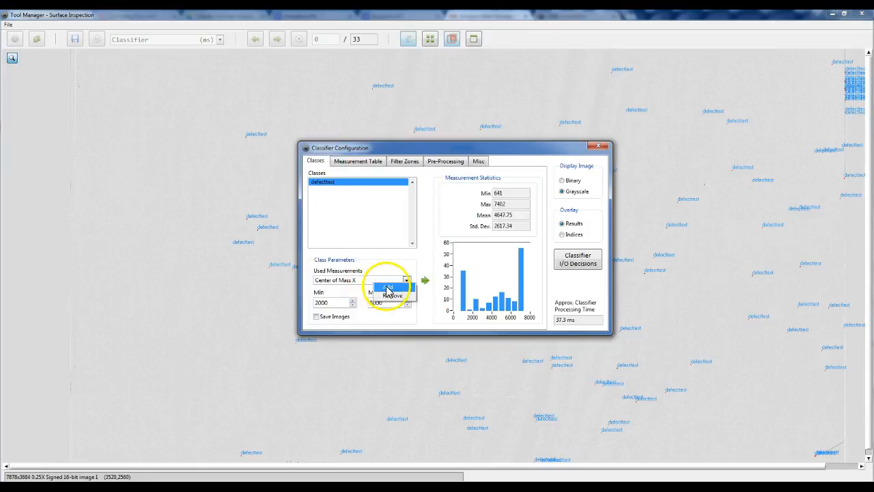
mouse_move(388, 287)
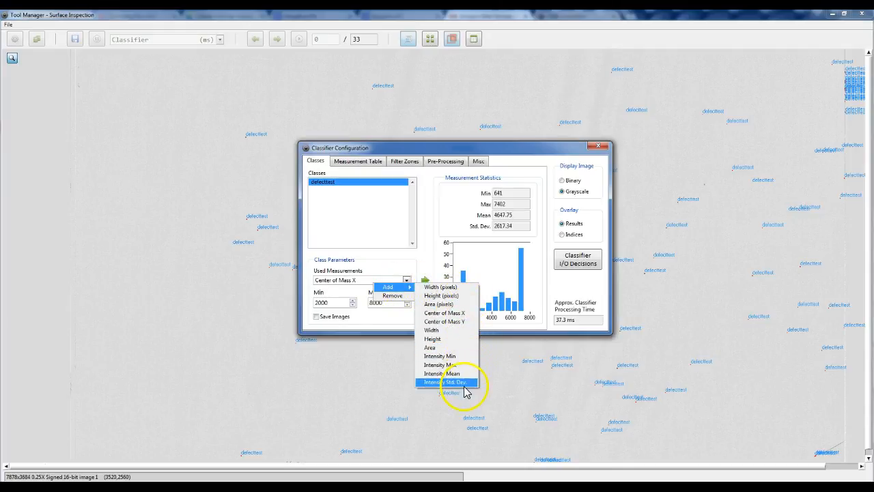
click(443, 312)
Switch the overlay to Indices and select row 36 in the measurement table to locate that defect on the image.
click(379, 163)
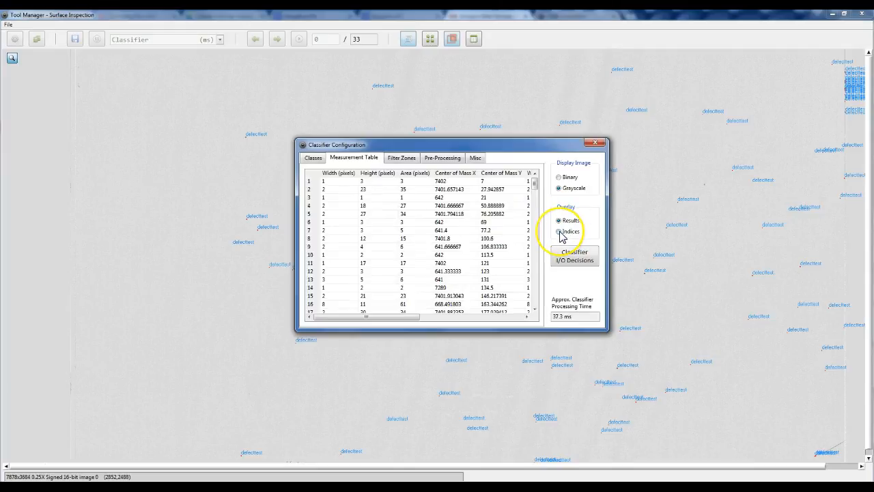
click(560, 231)
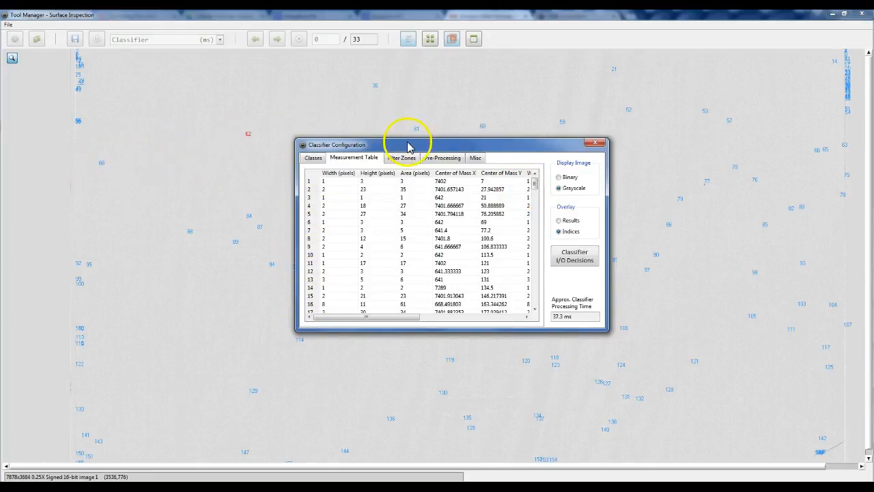
drag(408, 147, 424, 147)
drag(550, 183, 555, 214)
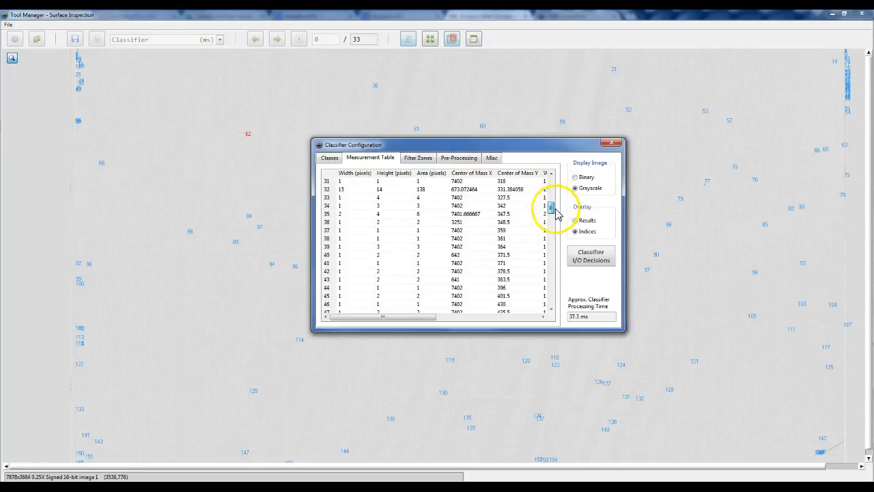
click(341, 222)
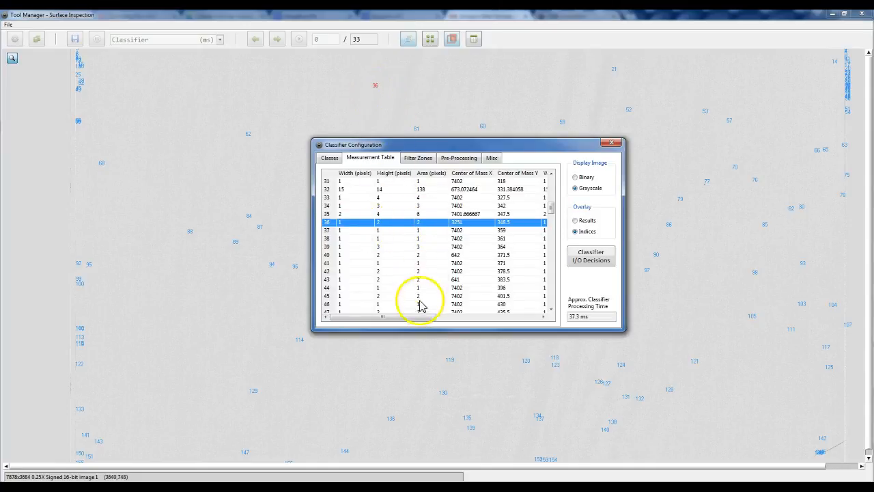
mouse_move(419, 319)
mouse_down()
mouse_move(382, 318)
mouse_move(530, 312)
mouse_move(413, 318)
mouse_up()
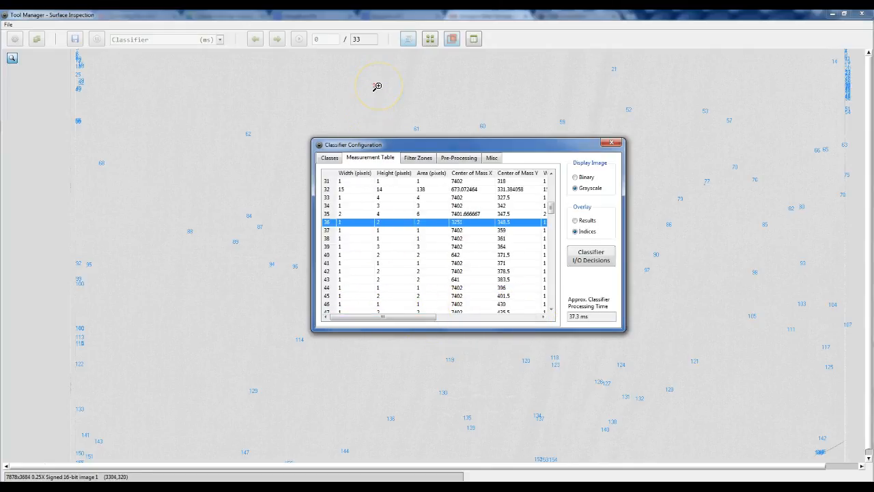
drag(401, 145, 397, 134)
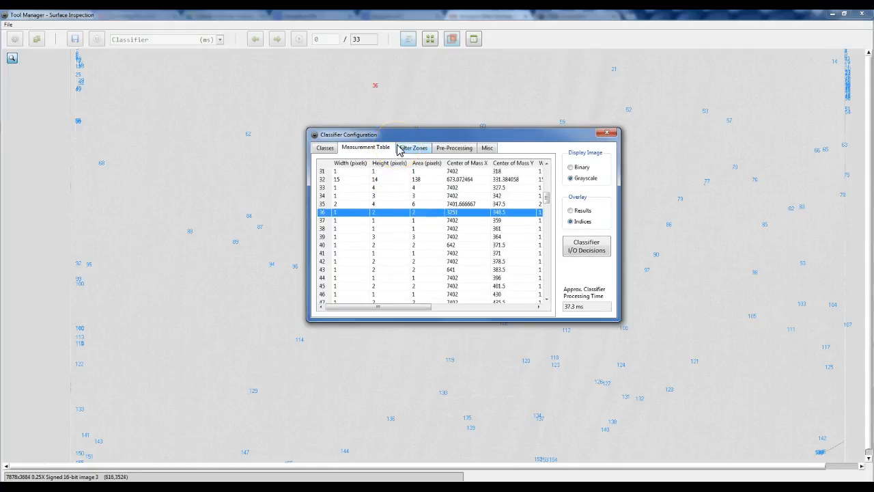
Open the filter zone editor and add a new filter zone that applies to all classes.
click(413, 148)
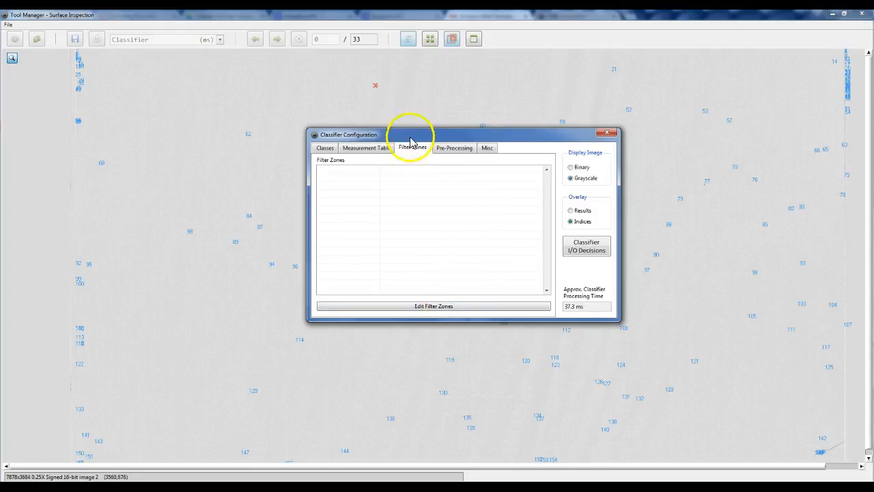
drag(406, 136, 435, 114)
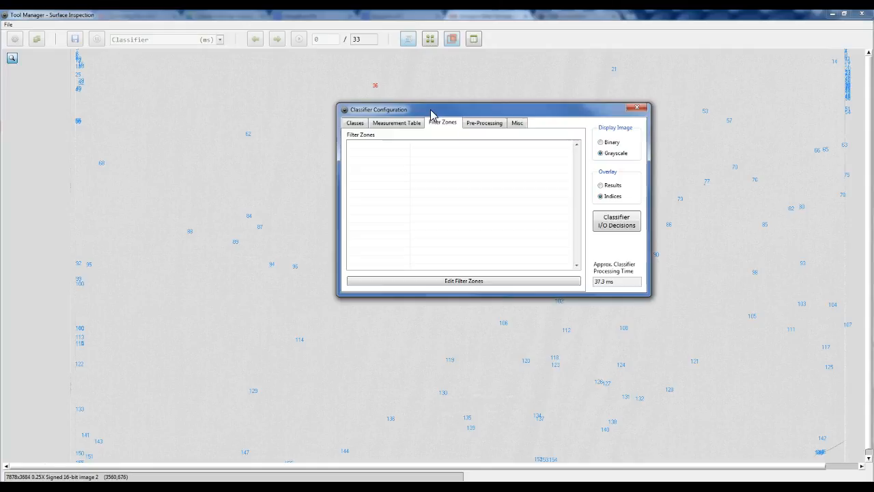
click(496, 346)
click(484, 283)
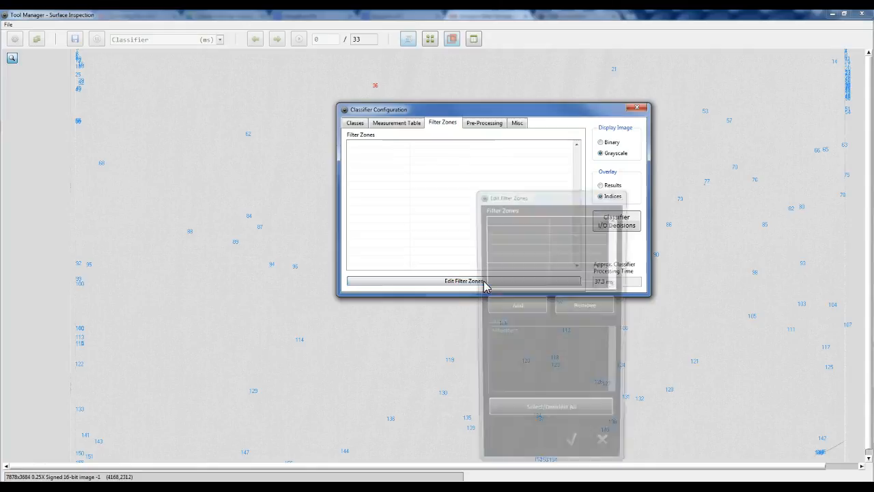
click(514, 219)
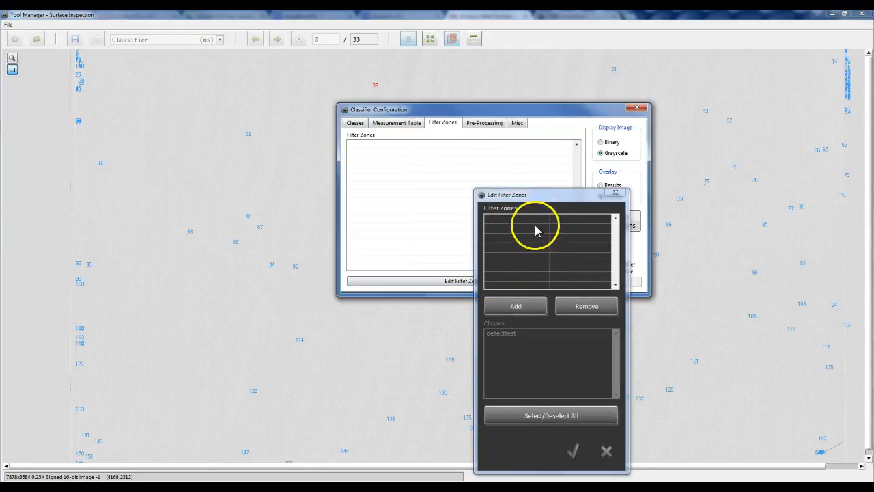
click(524, 307)
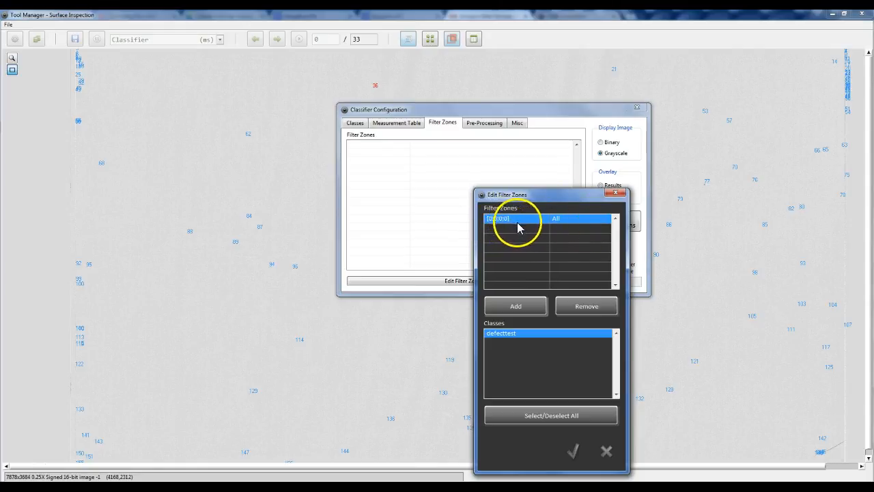
Draw the filter zone over the image's upper-left area, from about (476, 24) to (2340, 1300), and accept it.
drag(59, 52, 269, 198)
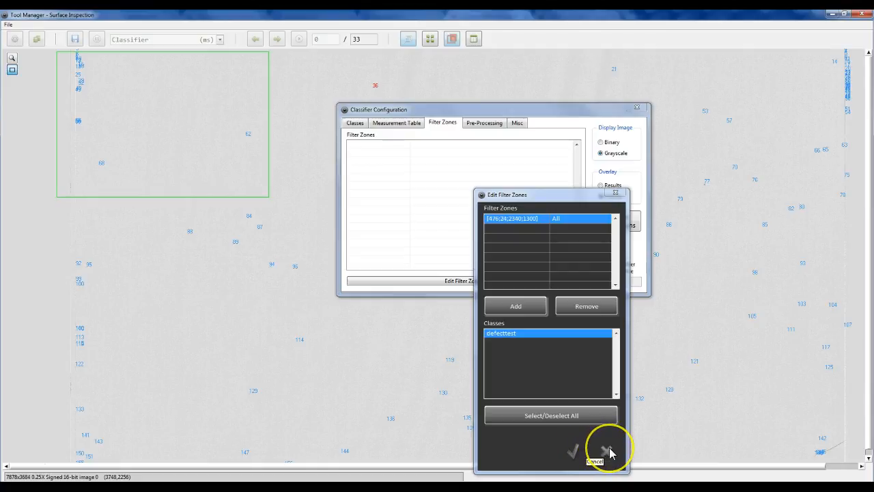
drag(544, 195, 475, 106)
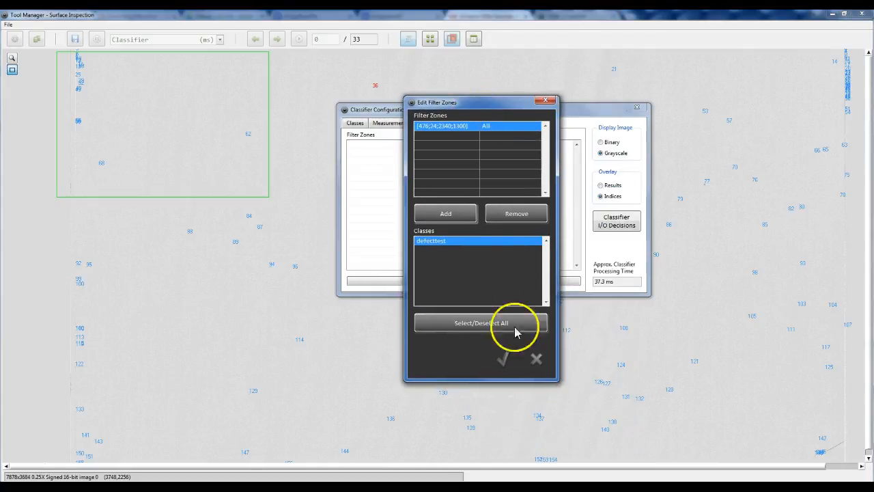
click(507, 361)
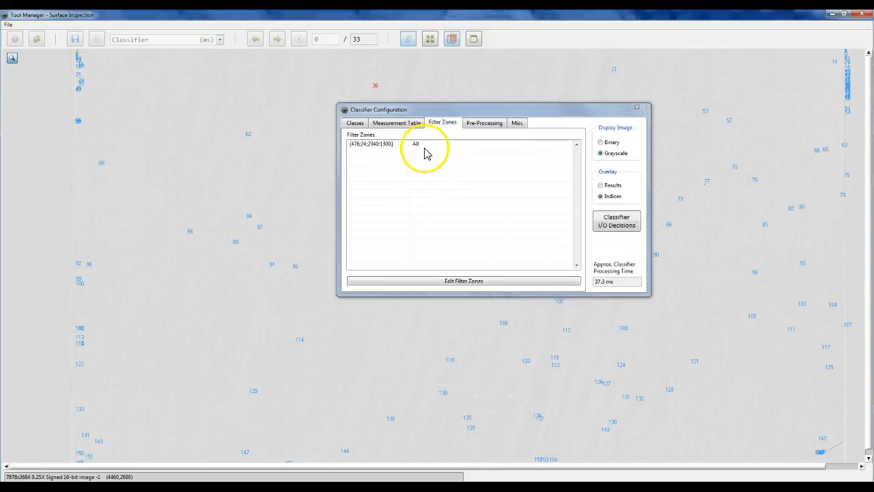
Remove the filter zone covering the image's upper-left area and accept the change.
click(427, 148)
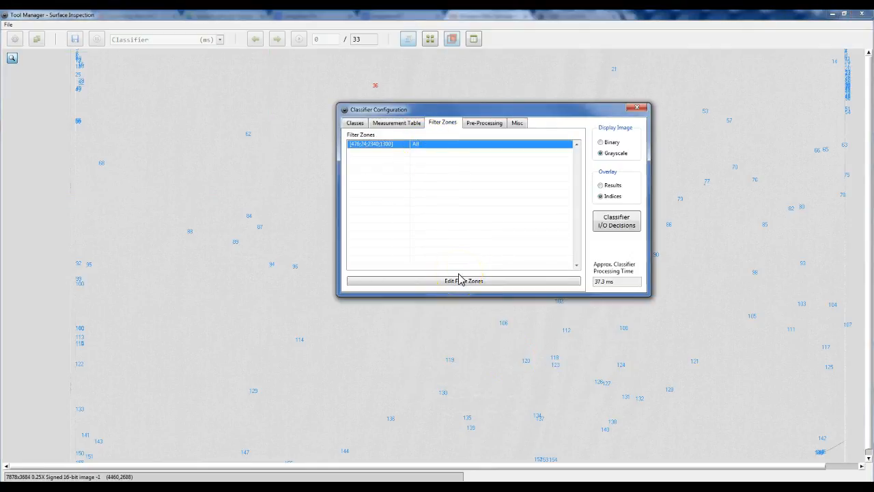
click(446, 283)
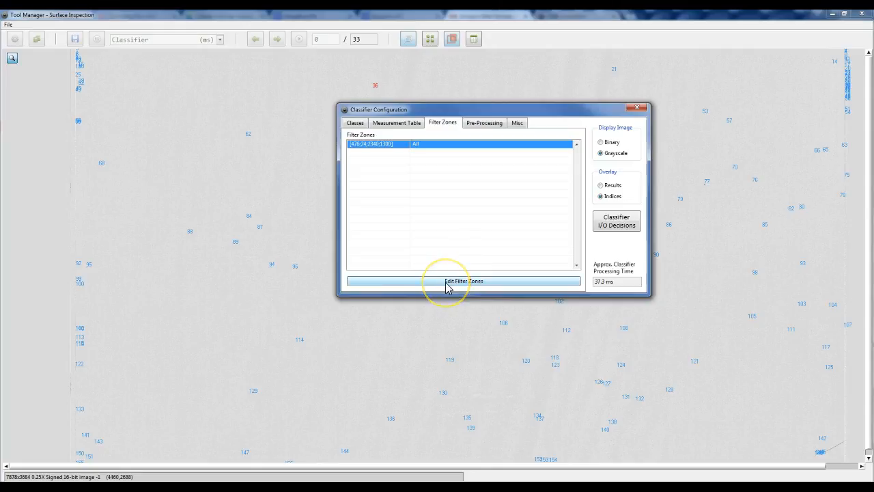
click(446, 283)
click(495, 129)
click(532, 225)
click(503, 357)
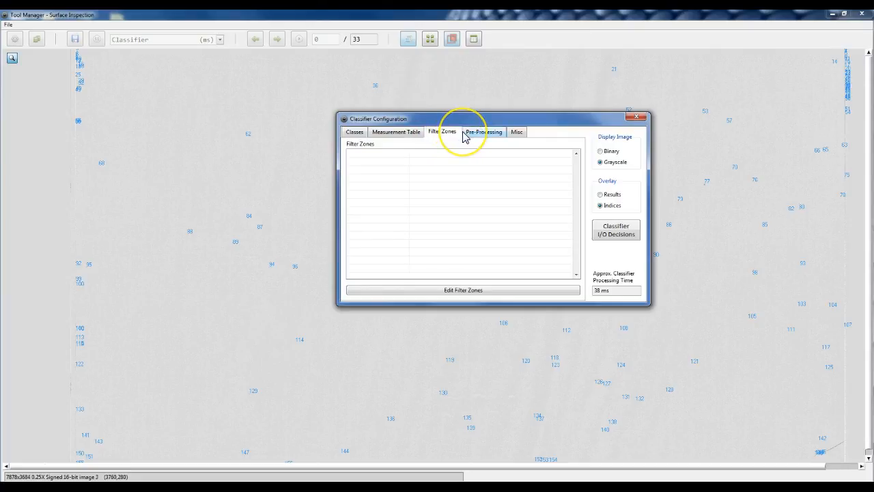
Try the Erode morphology in the classifier's pre-processing settings and set the morphology back to None.
click(461, 137)
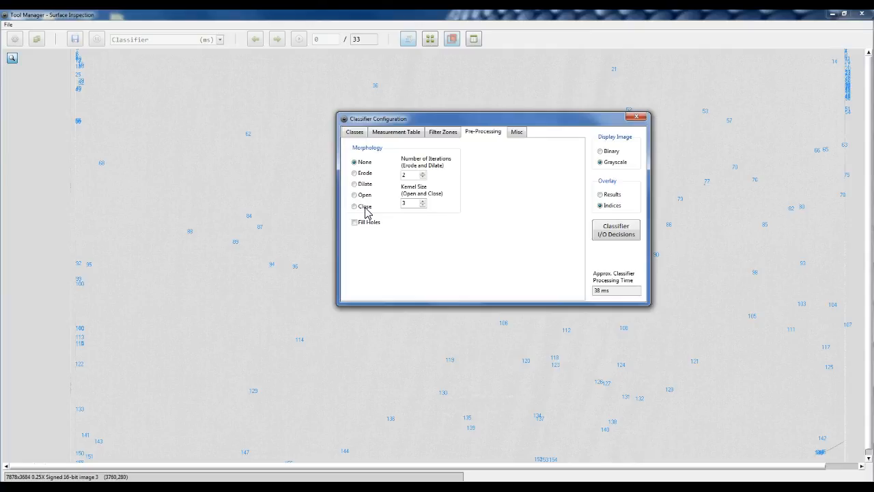
drag(409, 118, 428, 99)
click(372, 156)
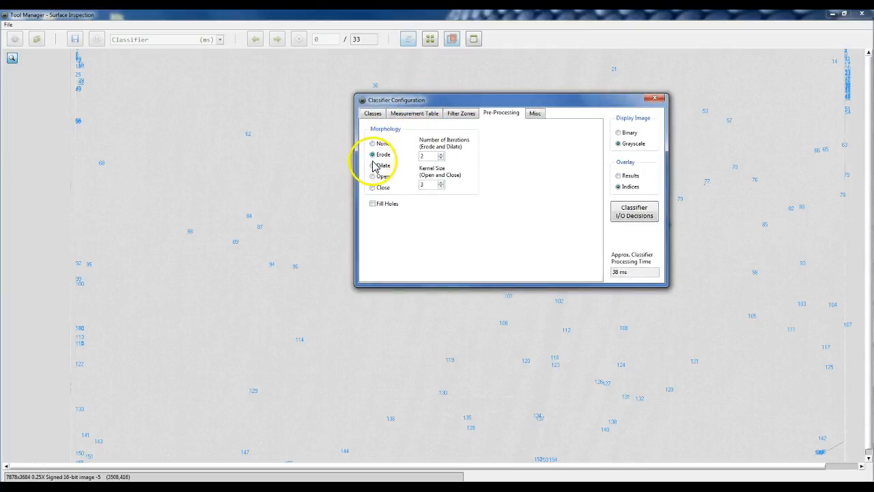
click(373, 143)
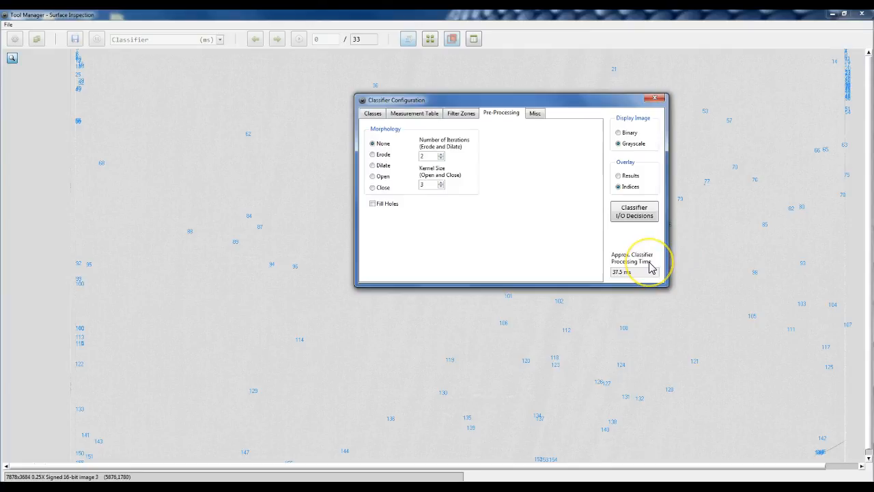
Try the Dilate, Open and Close morphologies on the defects and return the setting to None.
click(374, 167)
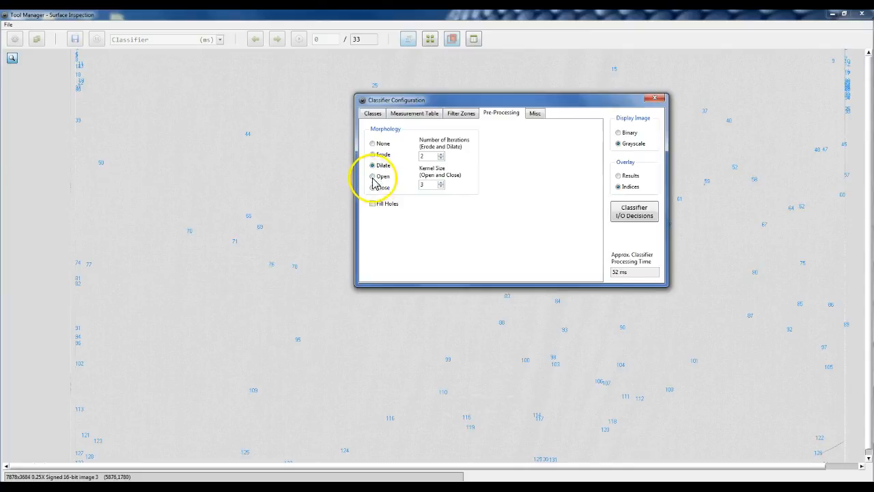
click(373, 177)
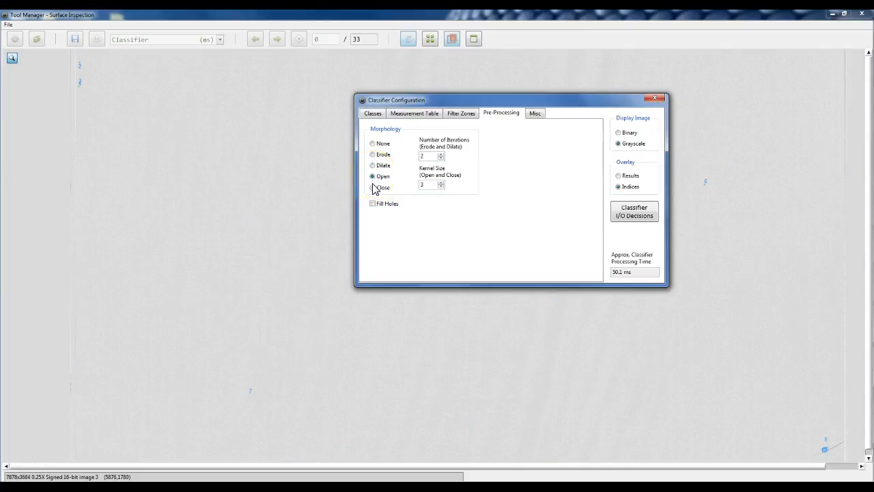
click(373, 188)
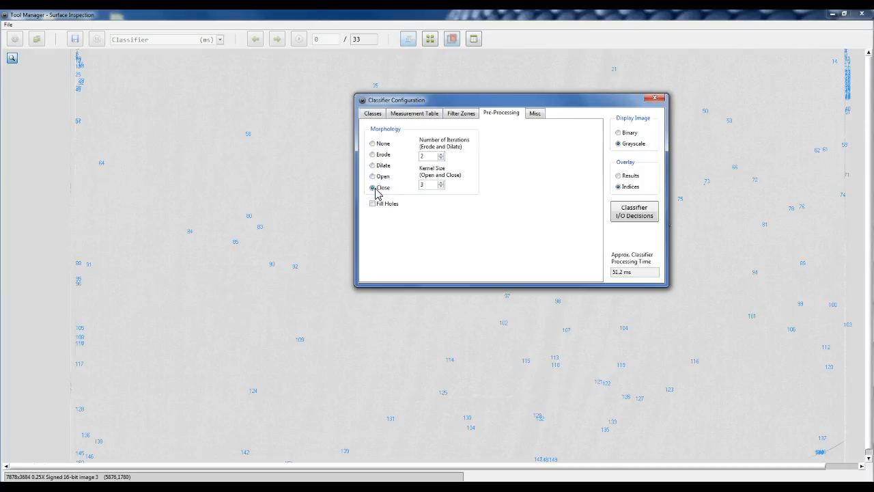
click(372, 144)
Set the number of iterations for Erode and Dilate to 3.
drag(400, 100, 323, 121)
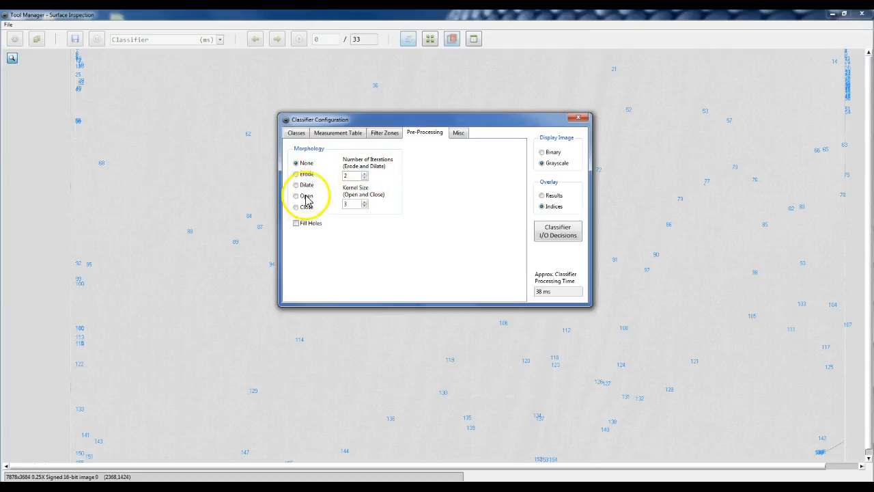
click(364, 173)
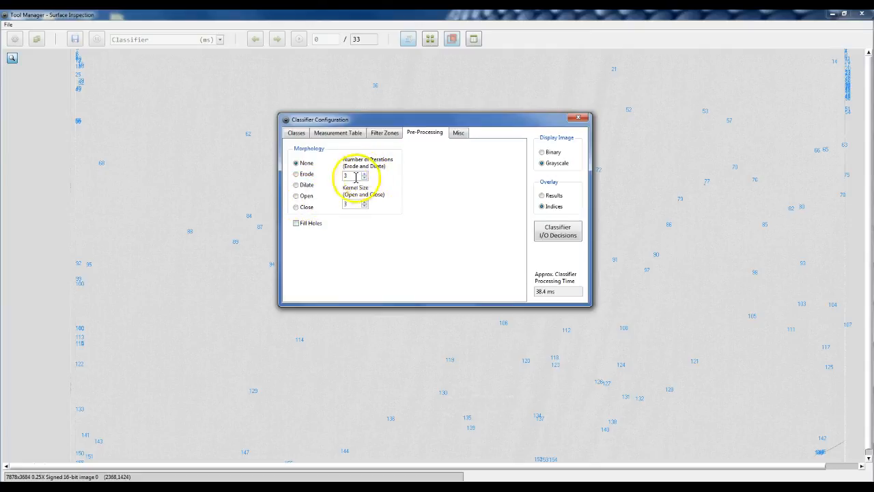
Try the Erode morphology with 6 iterations, and set the number of iterations back to 3.
click(296, 174)
click(364, 174)
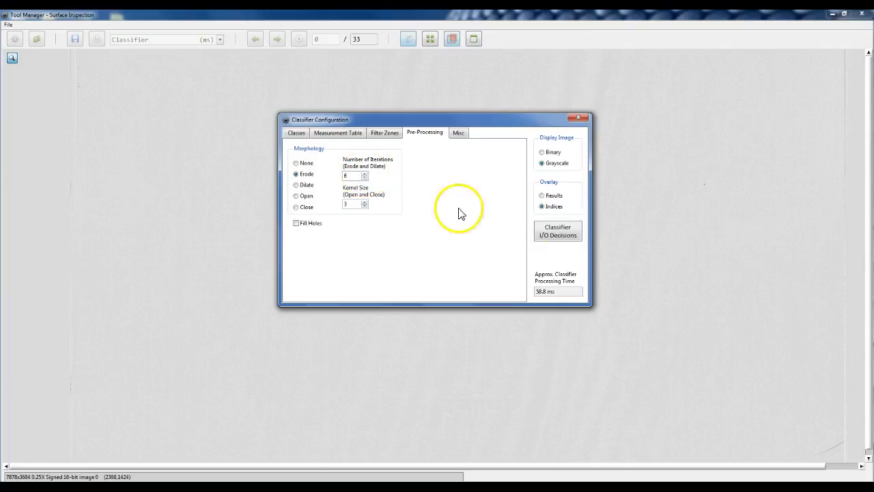
click(365, 178)
click(365, 179)
click(364, 178)
Try the Open morphology with a kernel size of 5, and return the morphology to None.
click(301, 197)
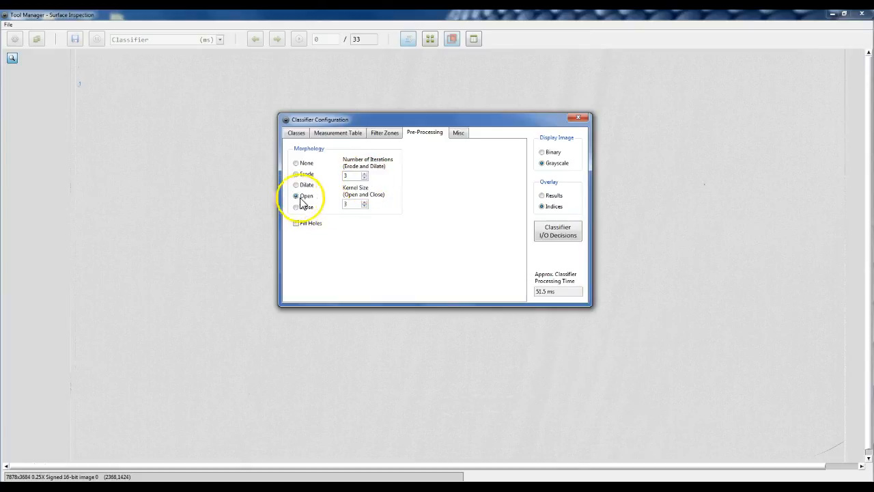
click(364, 203)
click(364, 203)
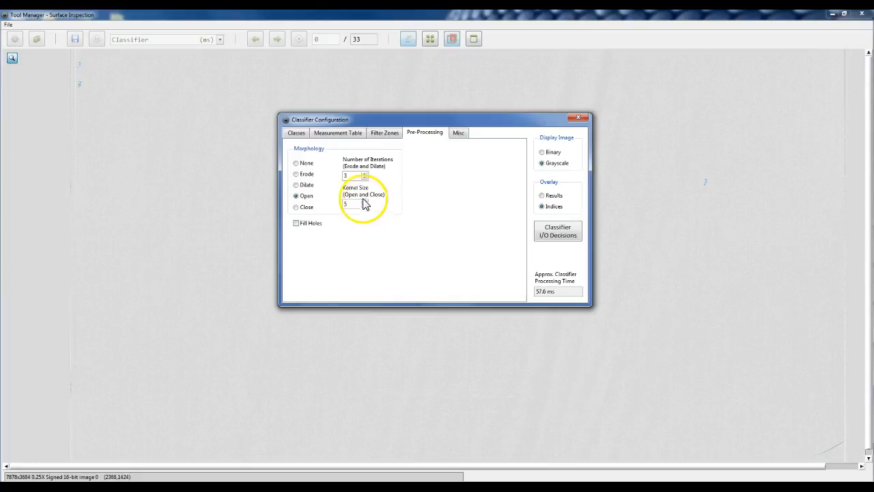
click(296, 163)
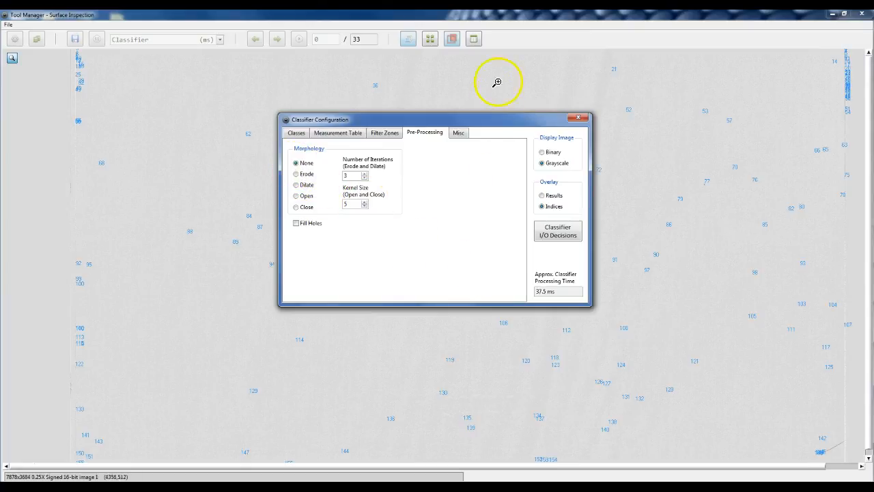
Move the Classifier Configuration dialog aside and view the choices for the first additional measurement in the miscellaneous settings.
drag(496, 120, 555, 170)
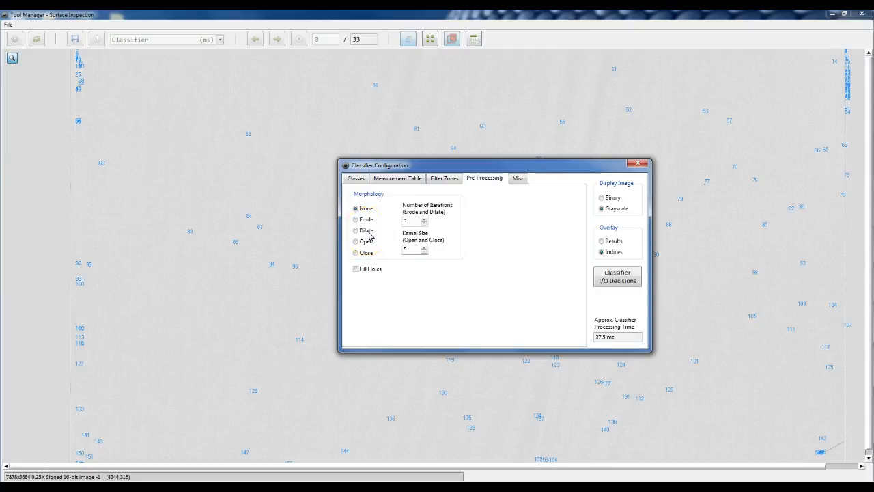
drag(489, 171, 379, 101)
click(492, 165)
drag(314, 96, 297, 90)
click(291, 131)
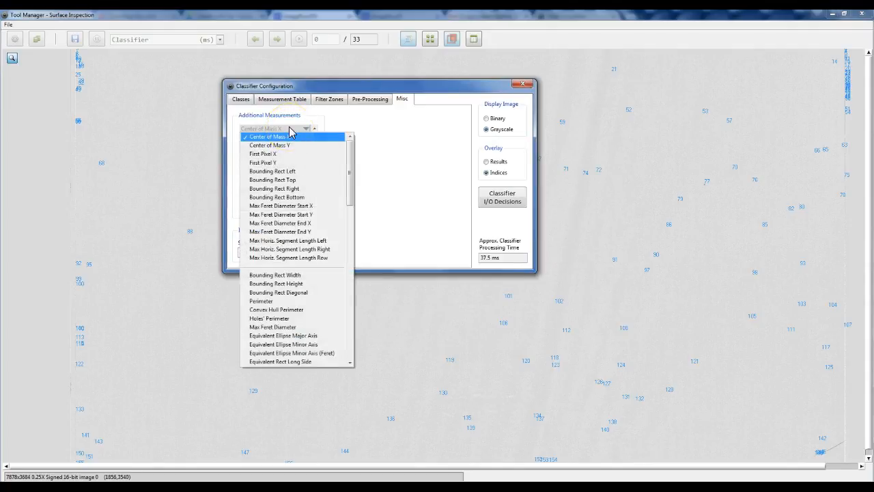
click(291, 130)
Review which measurements can be added to the defecttest class, and return to the miscellaneous settings.
click(242, 99)
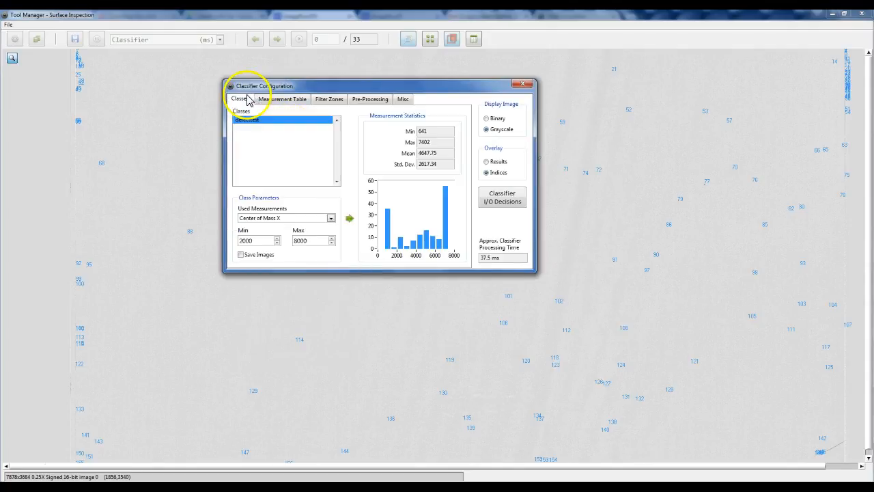
click(402, 100)
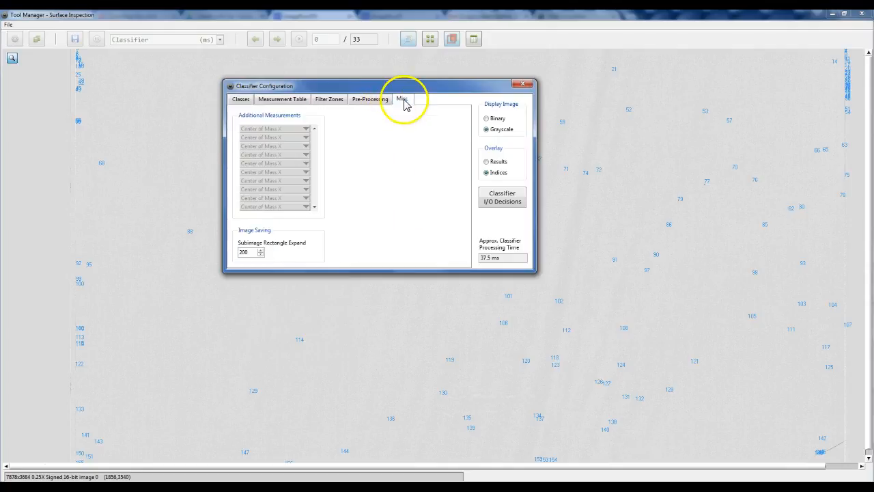
click(243, 99)
click(282, 218)
click(284, 224)
right_click(283, 219)
mouse_move(300, 220)
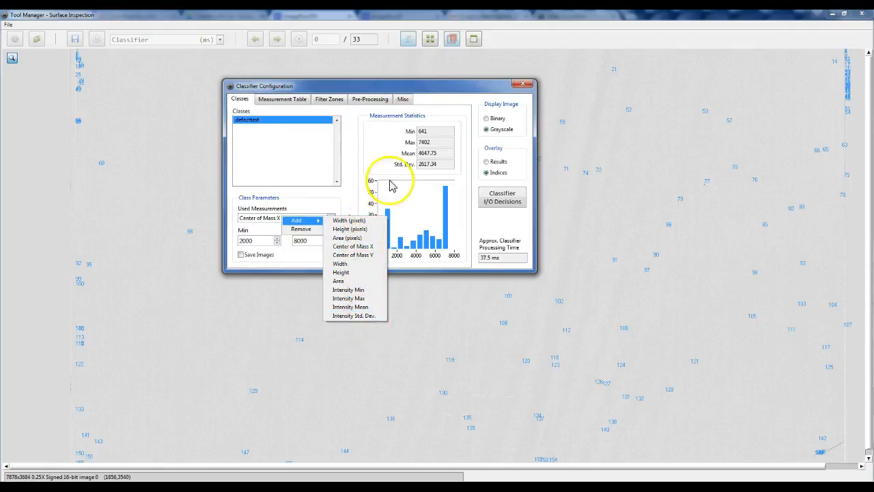
click(402, 96)
click(402, 96)
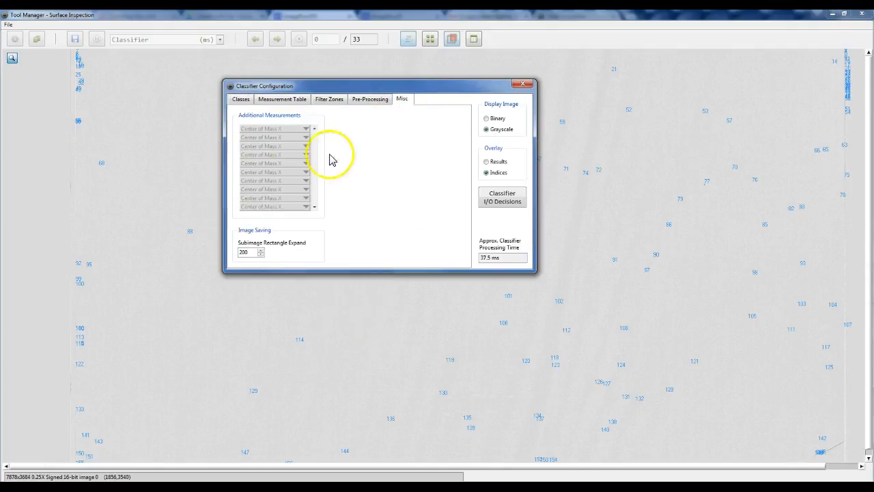
Look through the full list of measurement types offered for the first additional measurement, and close it without choosing one.
click(279, 130)
mouse_move(353, 168)
mouse_down()
mouse_move(366, 272)
mouse_move(359, 353)
mouse_move(369, 164)
mouse_move(353, 171)
mouse_move(349, 191)
mouse_move(349, 322)
mouse_move(349, 155)
mouse_up()
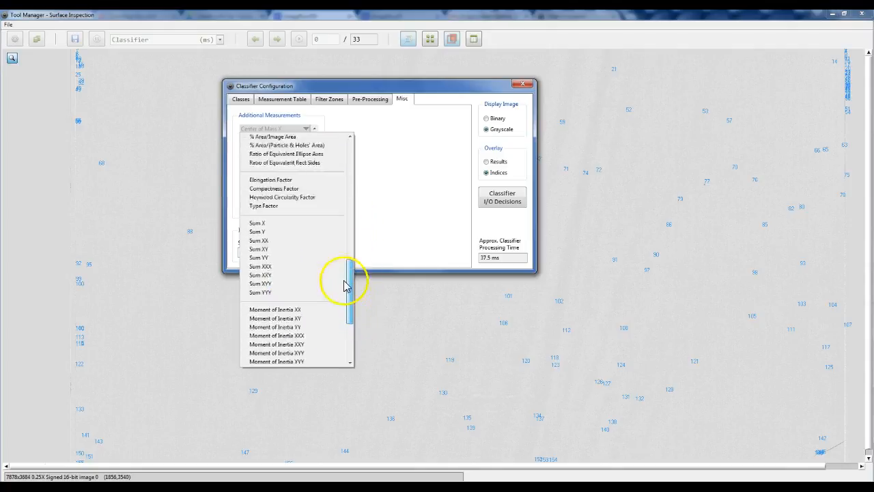
click(340, 132)
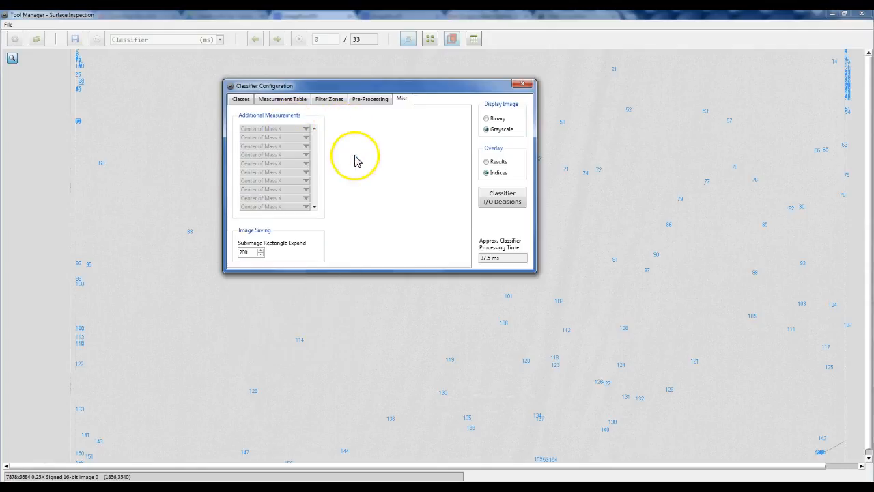
click(311, 131)
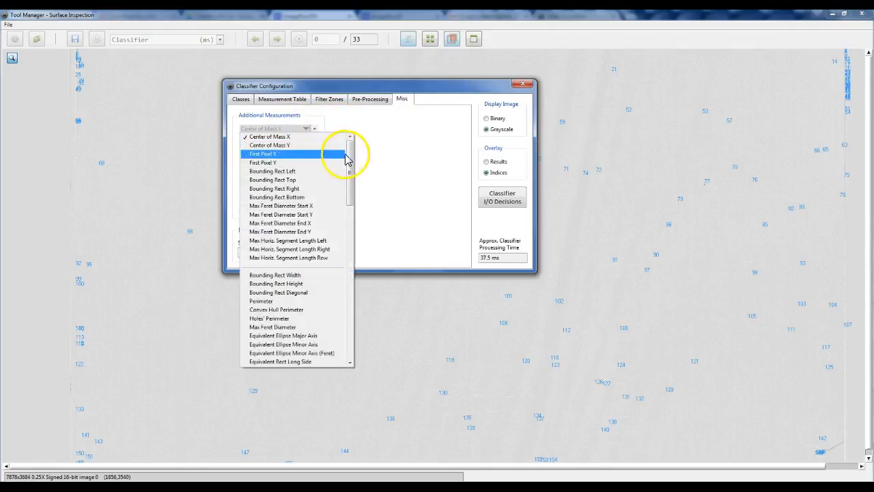
drag(359, 217, 362, 276)
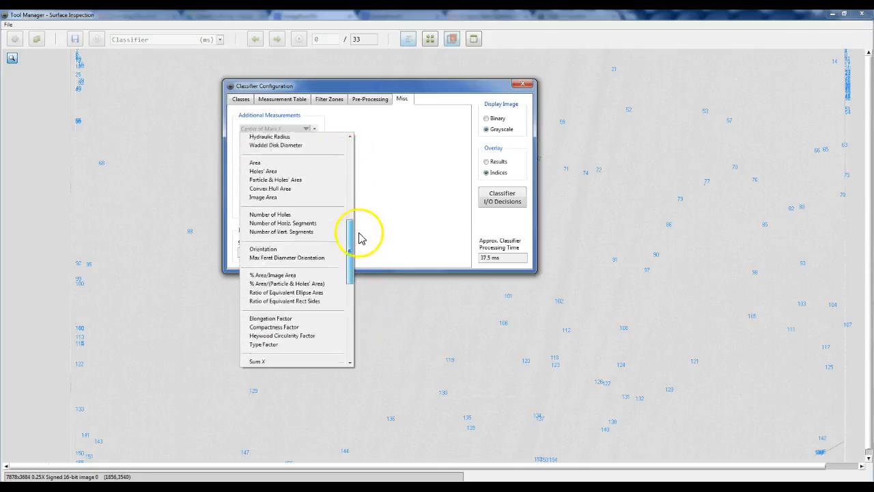
mouse_move(348, 152)
mouse_down()
mouse_move(351, 309)
mouse_move(353, 140)
mouse_up()
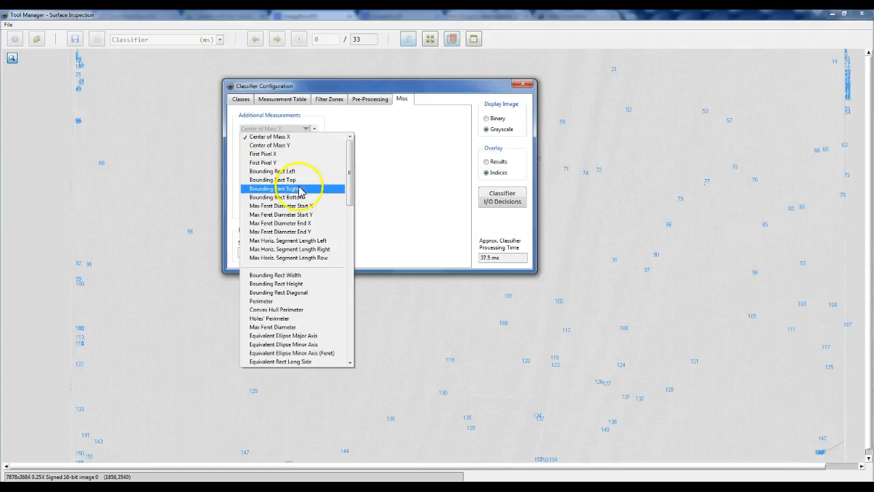
click(405, 215)
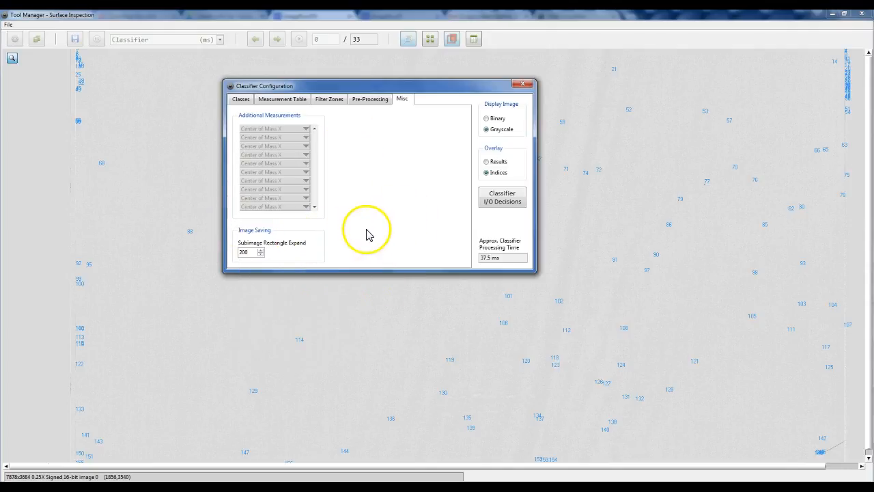